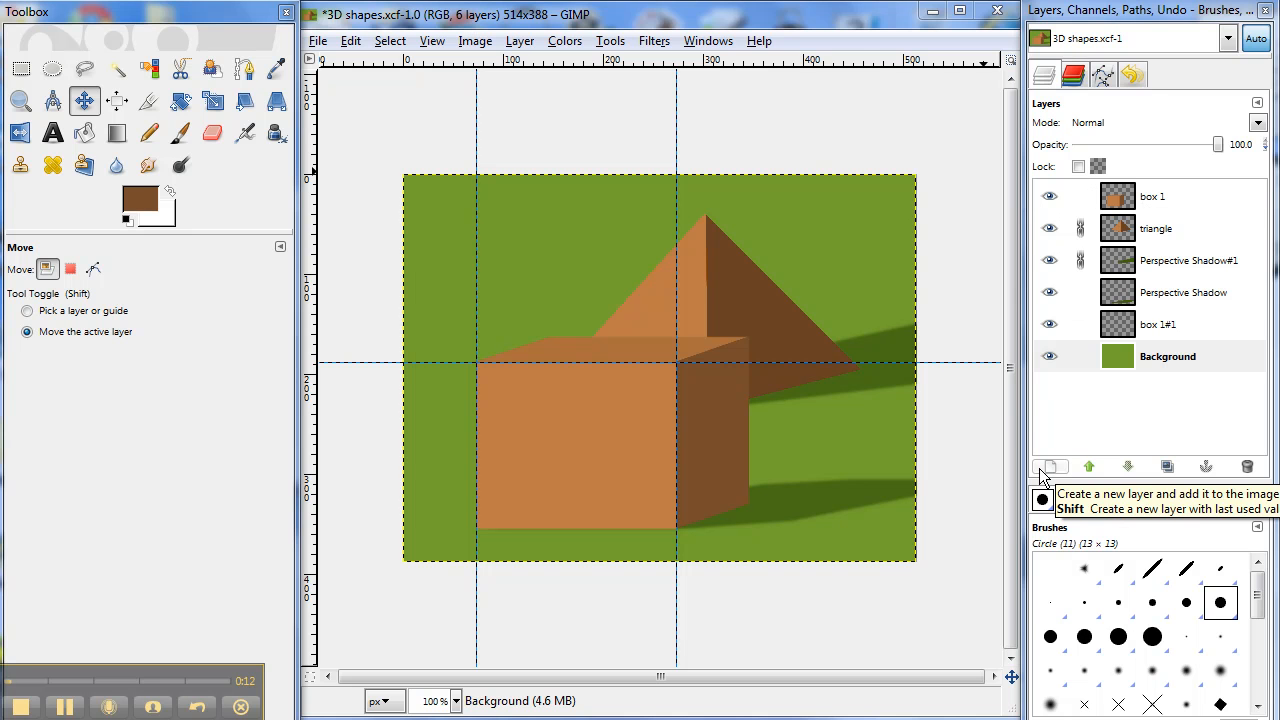
click(707, 45)
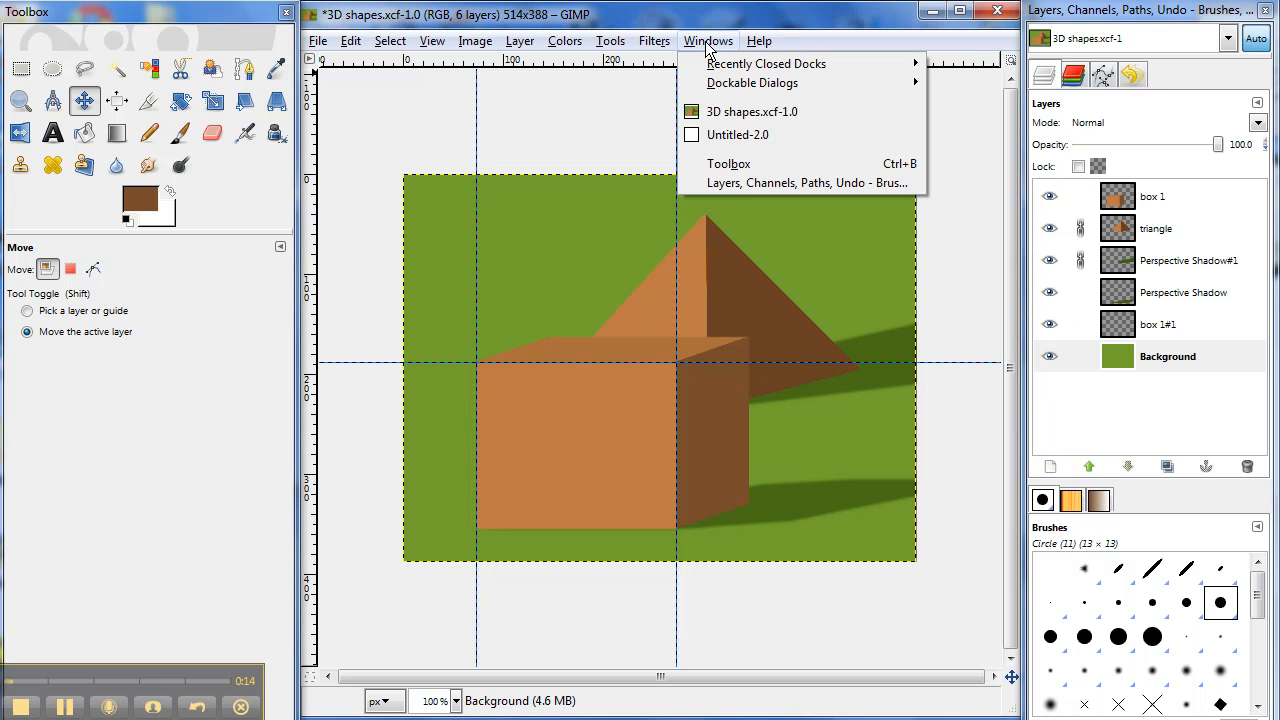
mouse_move(718, 86)
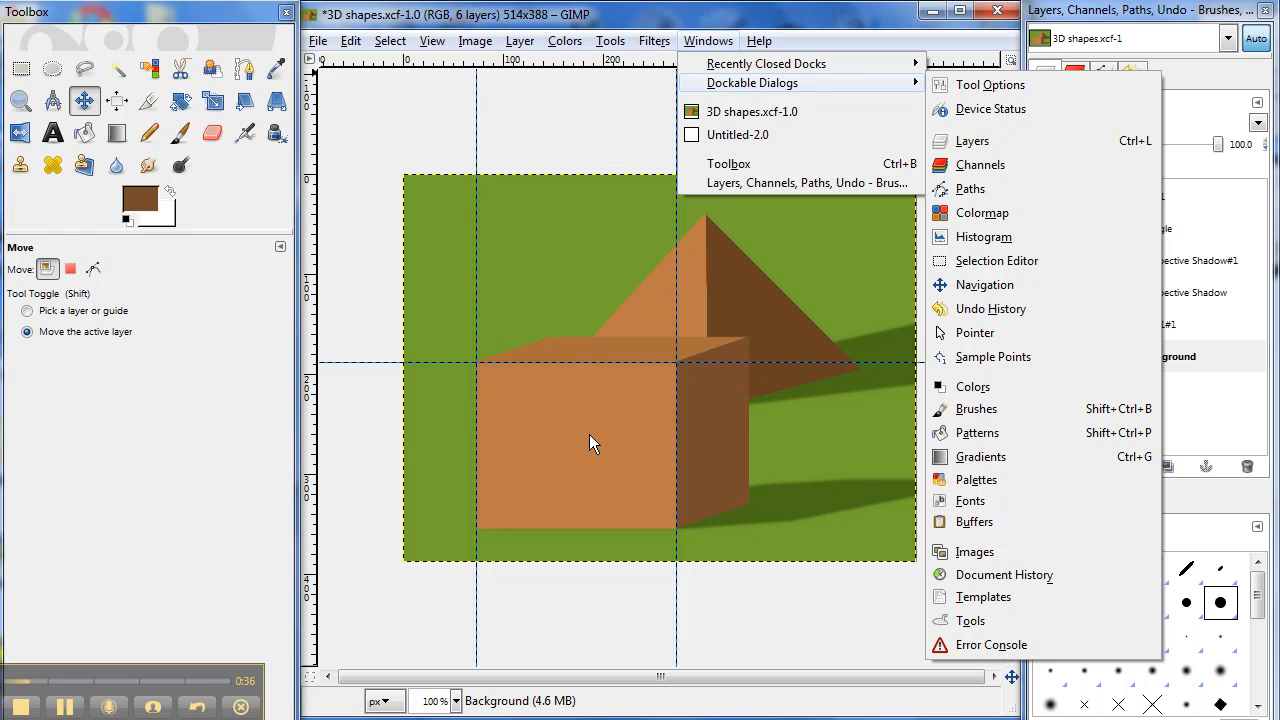
Create a new 514 × 388 pixel image and move its window clear of the toolbox
mouse_move(319, 45)
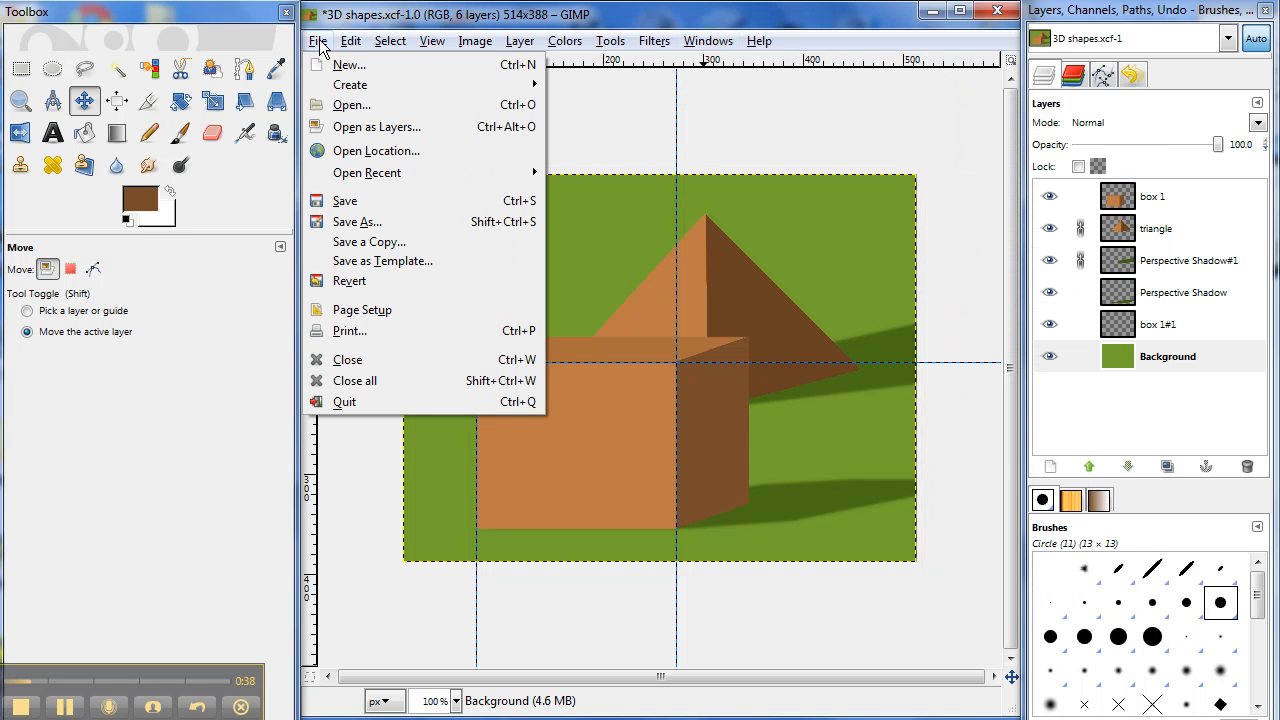
click(349, 65)
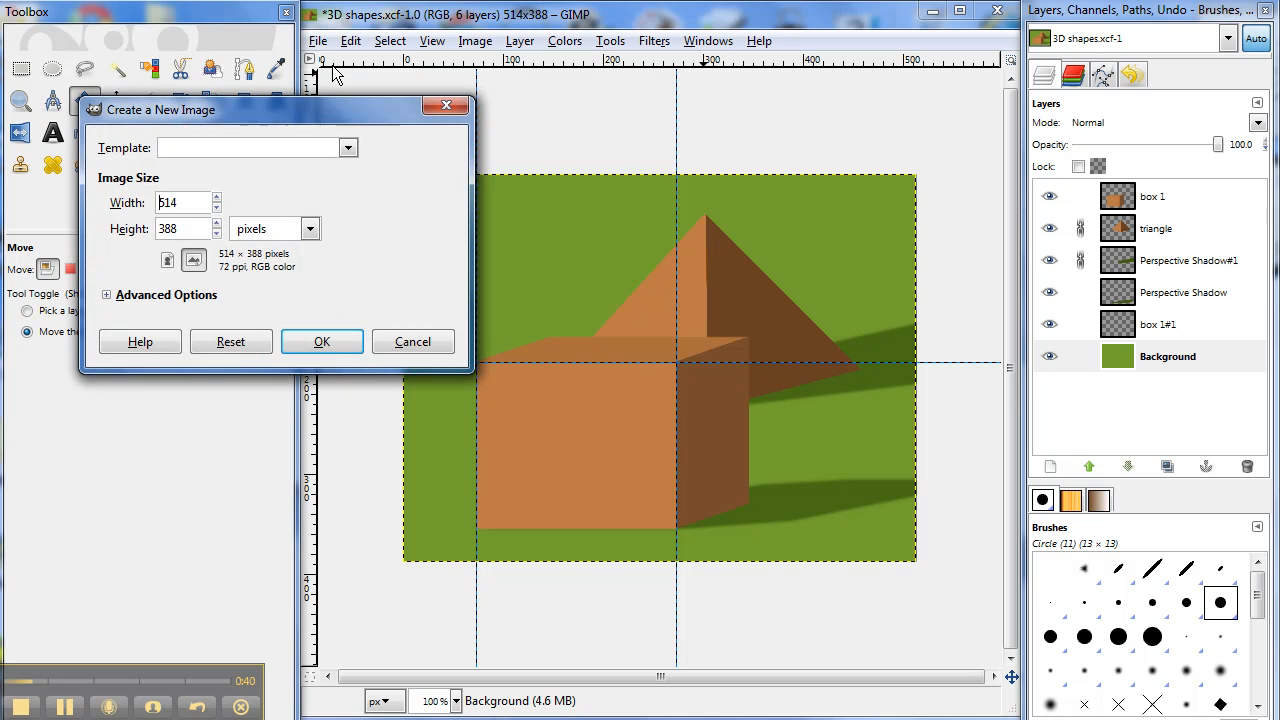
click(334, 342)
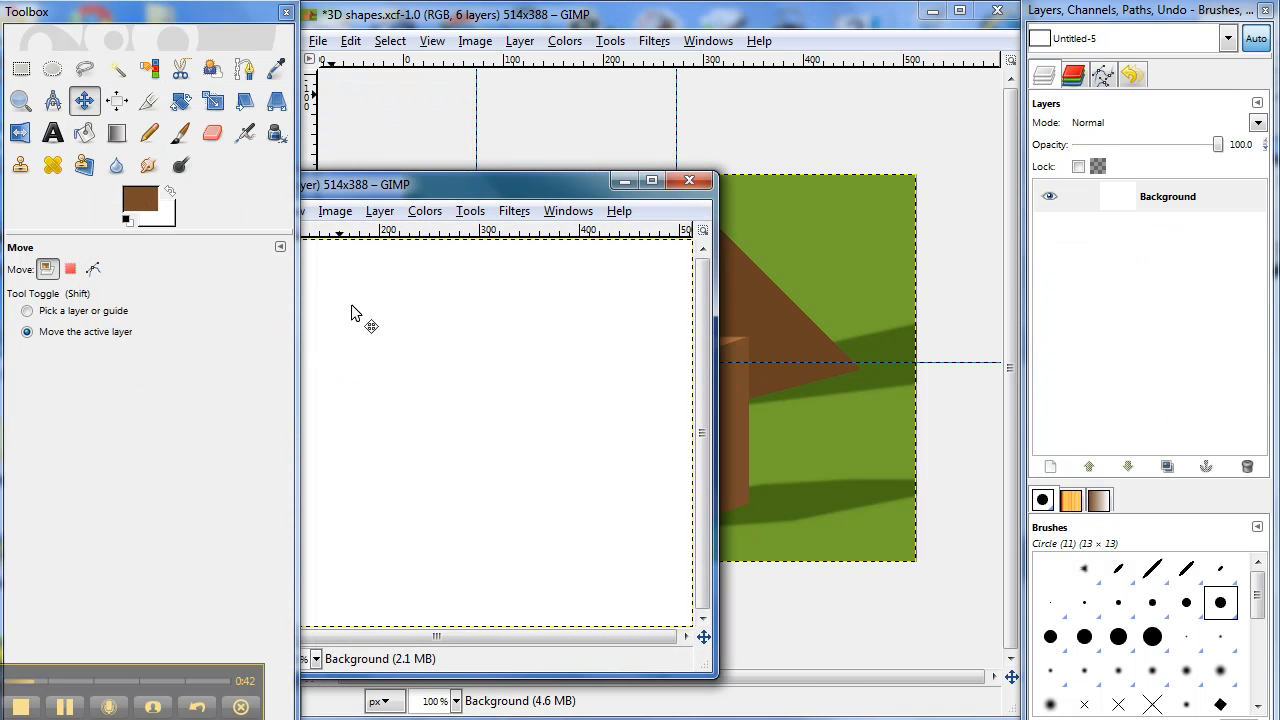
drag(445, 185, 690, 112)
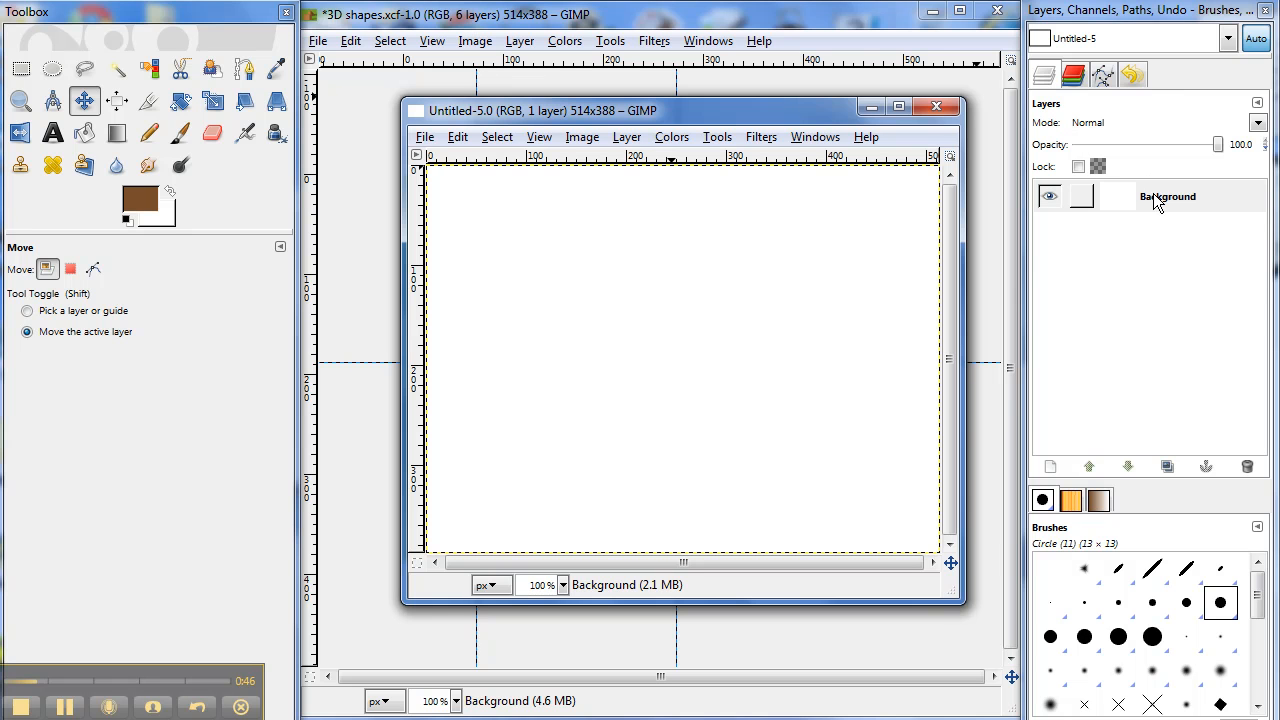
Set the foreground color to green 73a22f and bucket-fill the new image's background with it
click(140, 192)
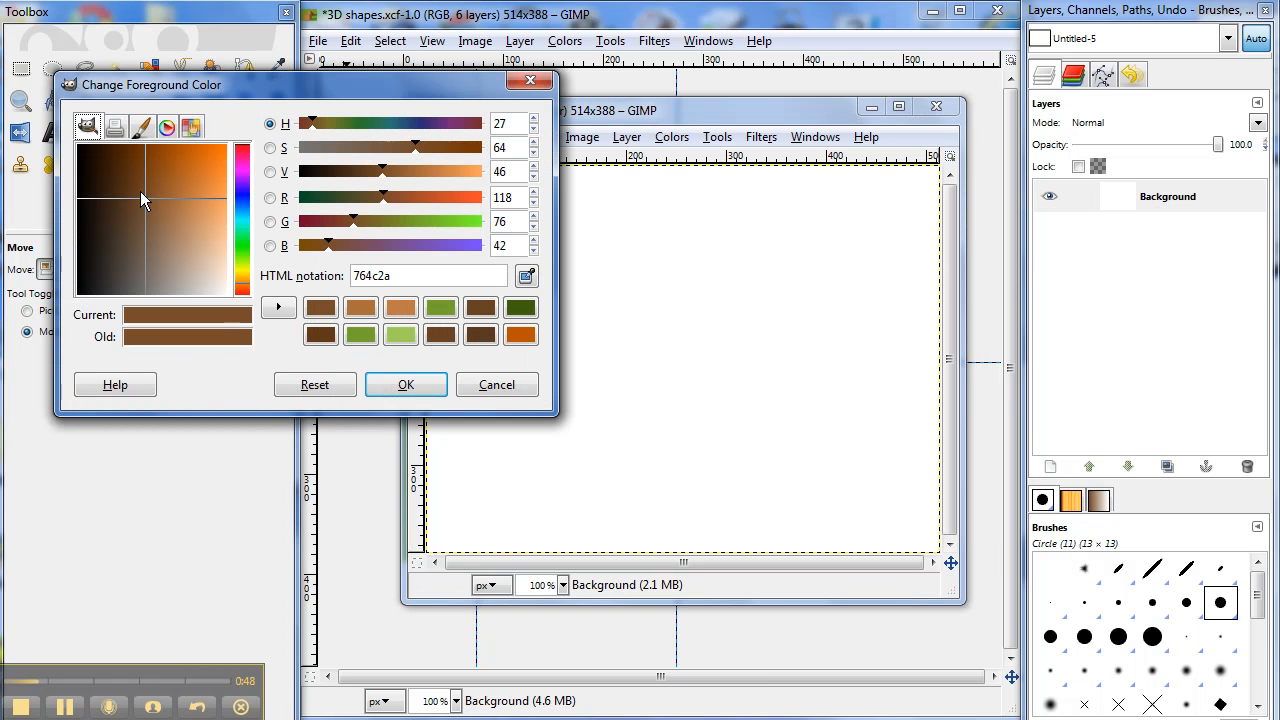
click(443, 309)
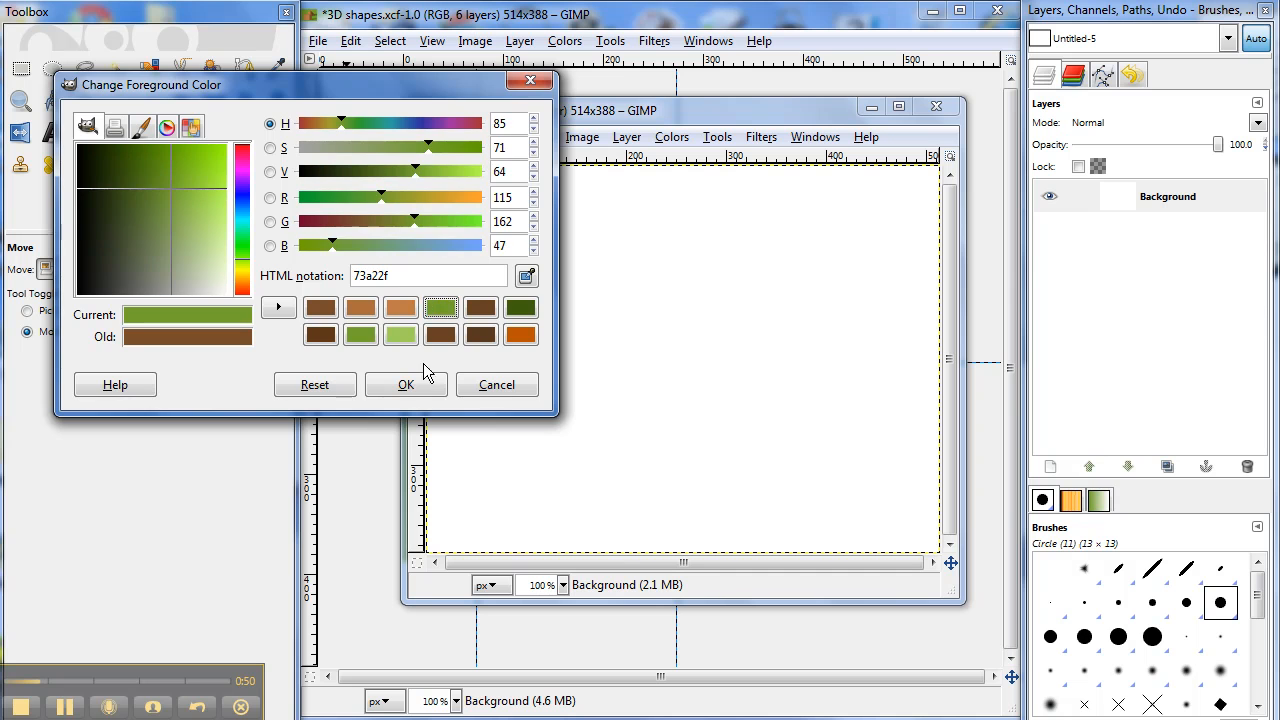
click(416, 389)
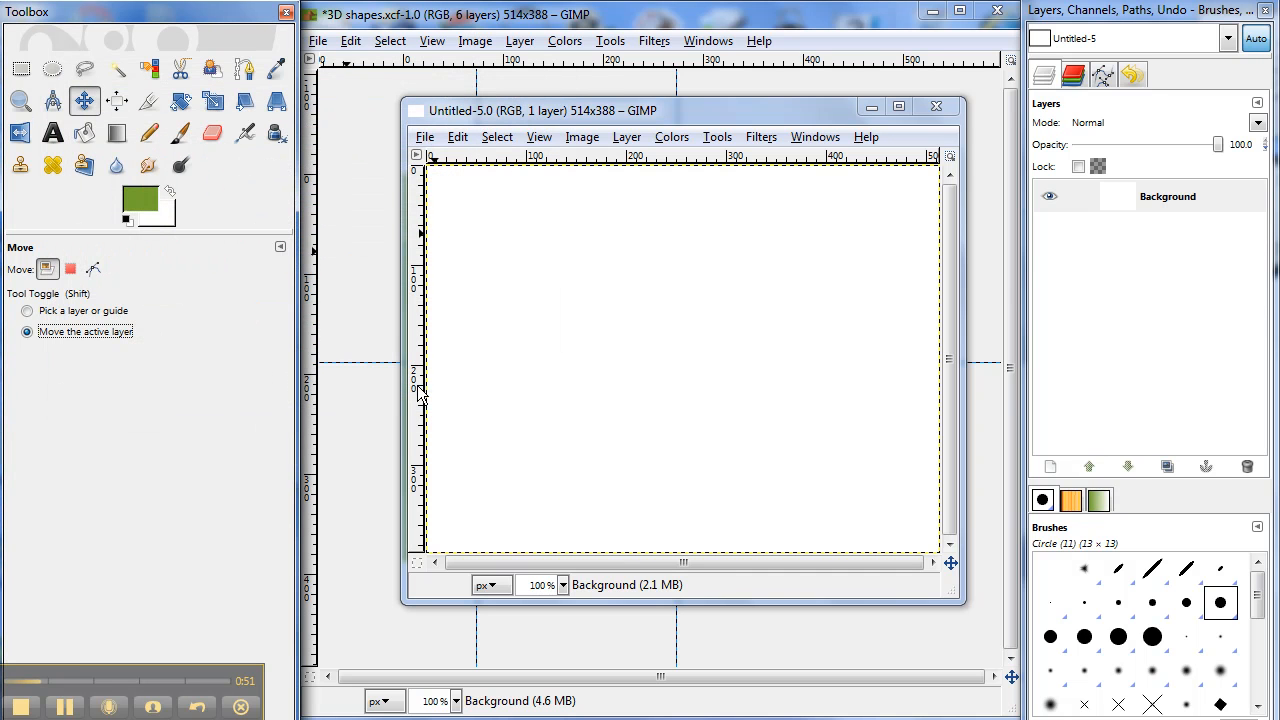
click(84, 134)
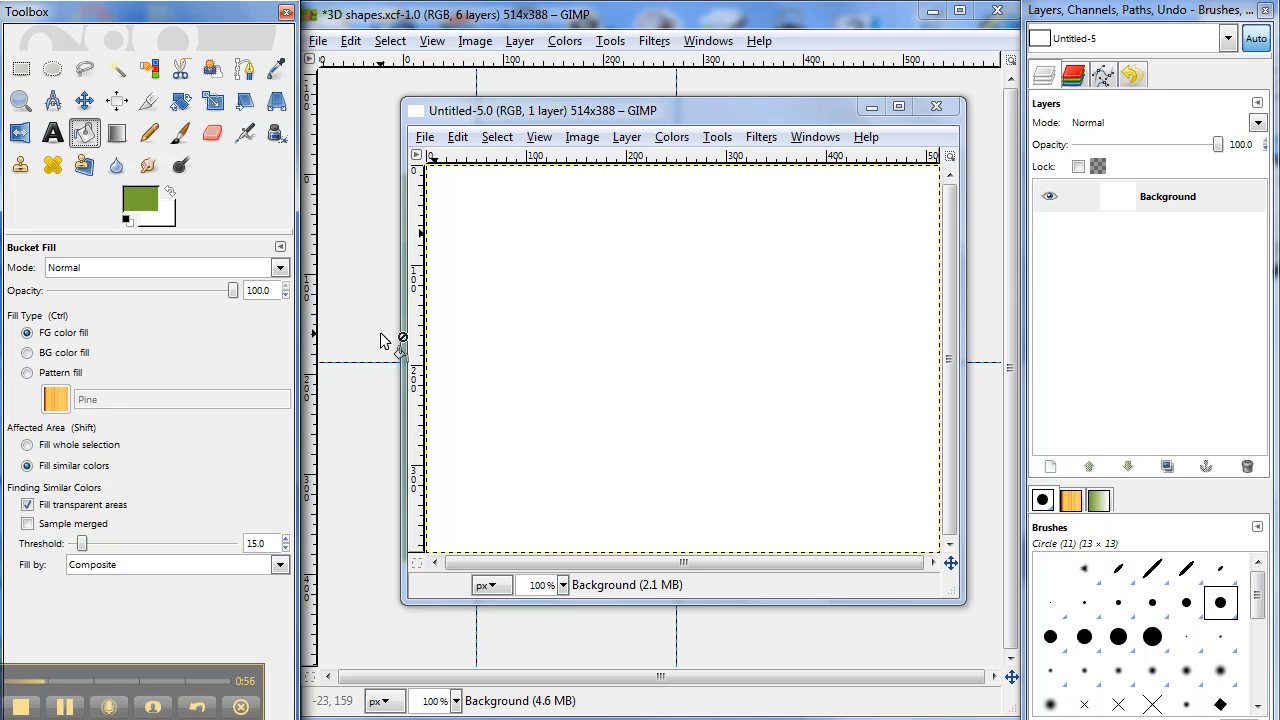
click(657, 346)
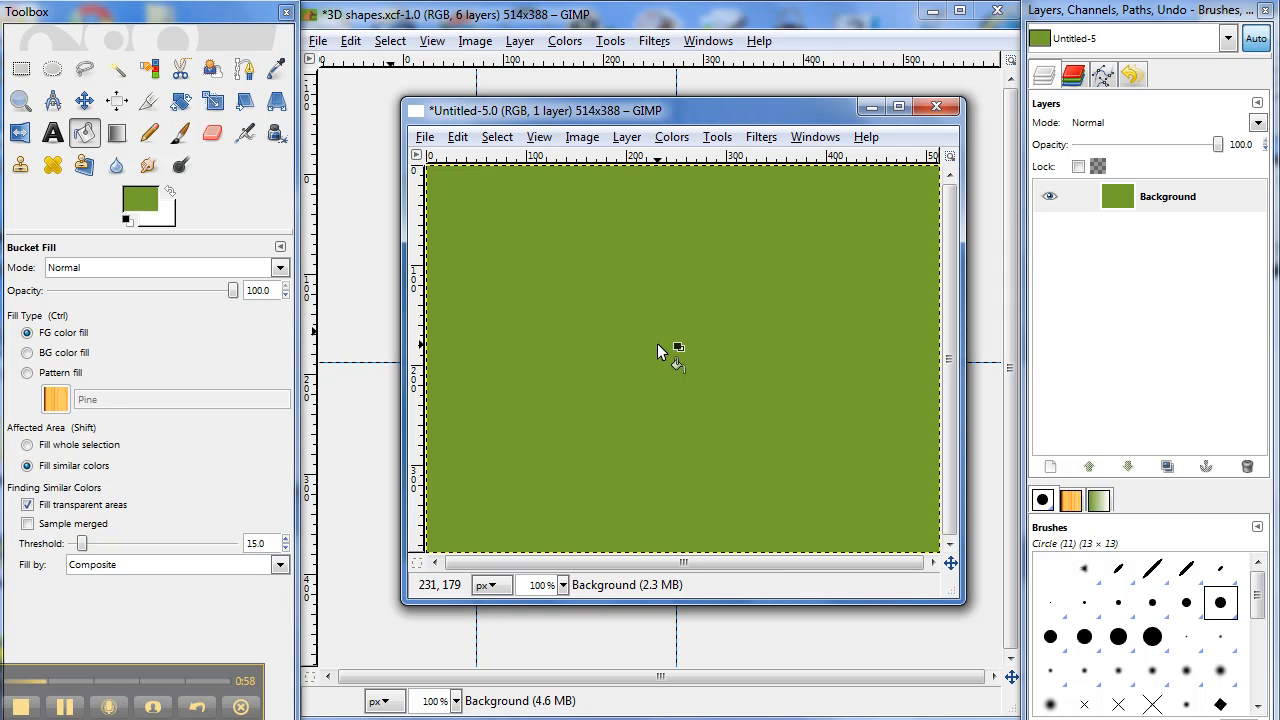
Add a transparent 514 × 388 px layer named Box 1 above the background
click(1049, 468)
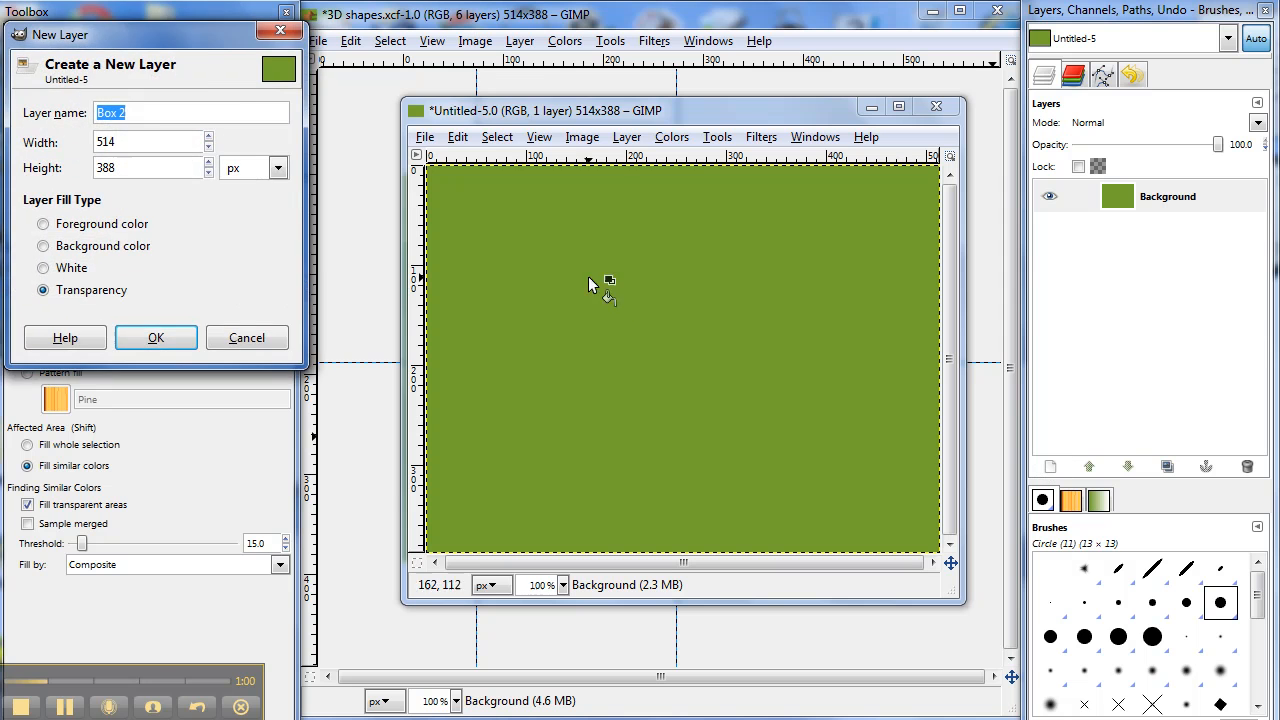
drag(195, 41, 582, 152)
click(547, 227)
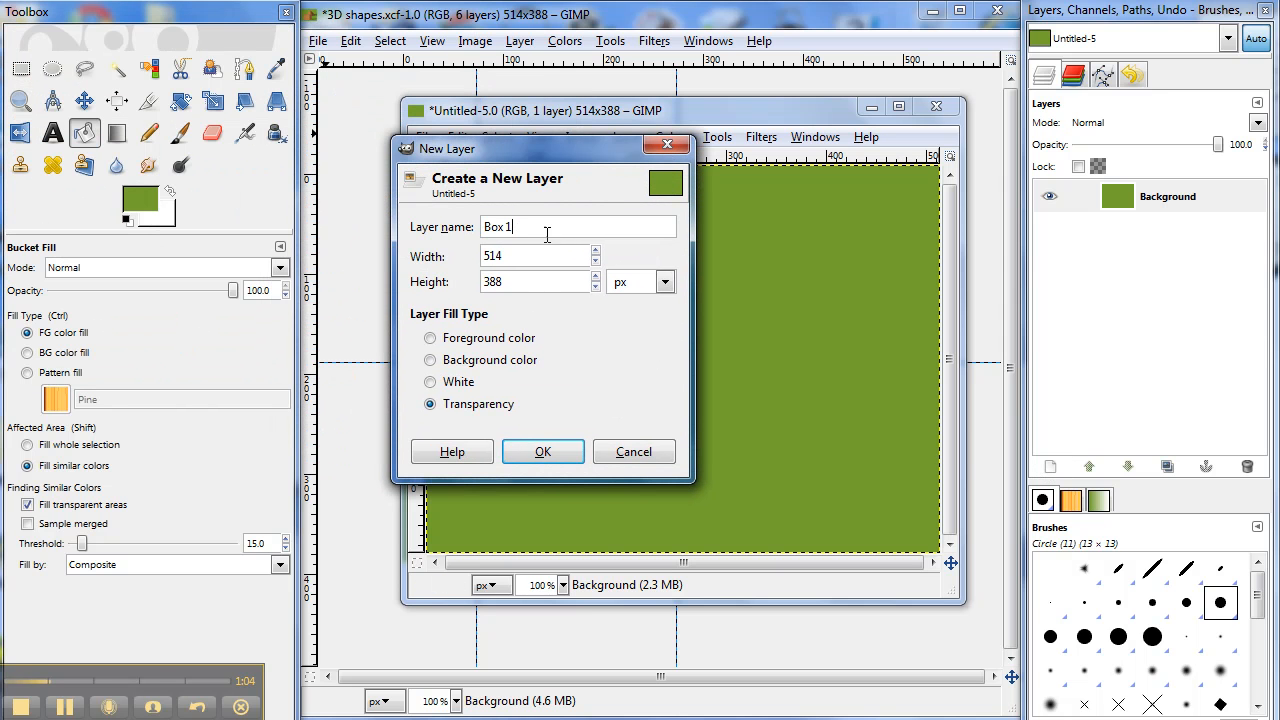
click(540, 452)
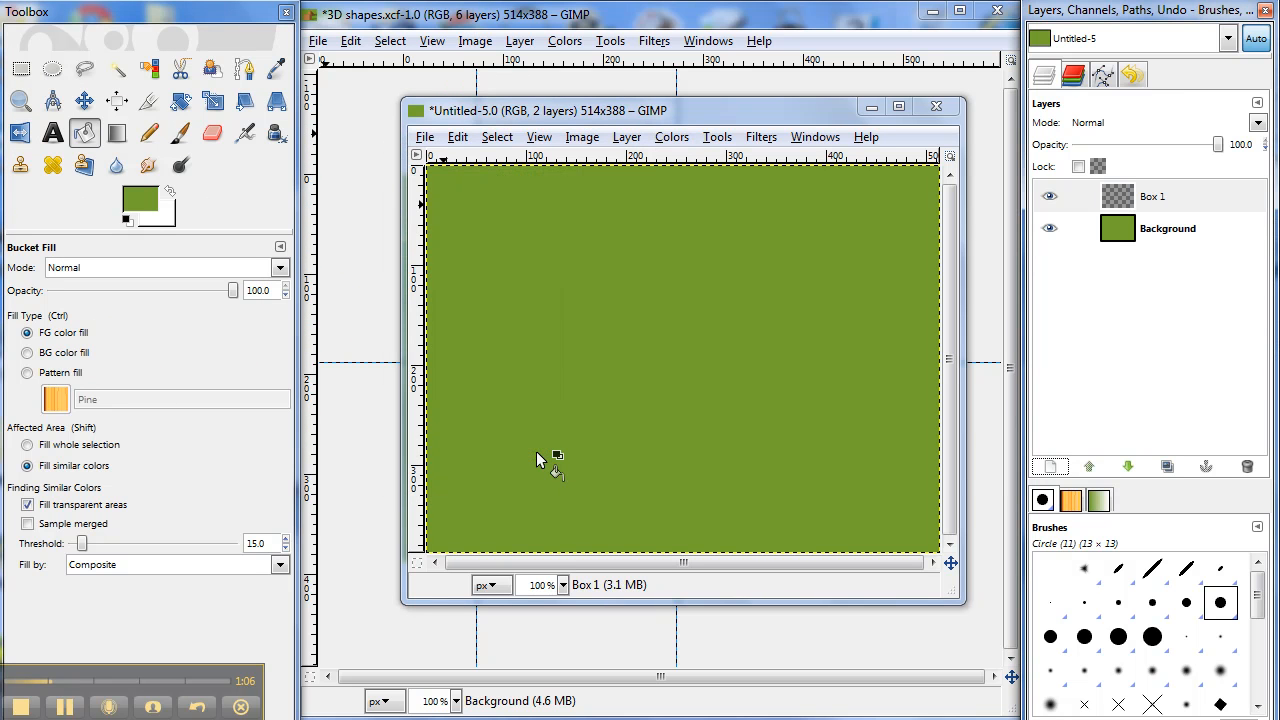
Place vertical guides at 100 and 300 px and a horizontal guide at 200 px
drag(418, 342, 526, 338)
drag(418, 340, 726, 345)
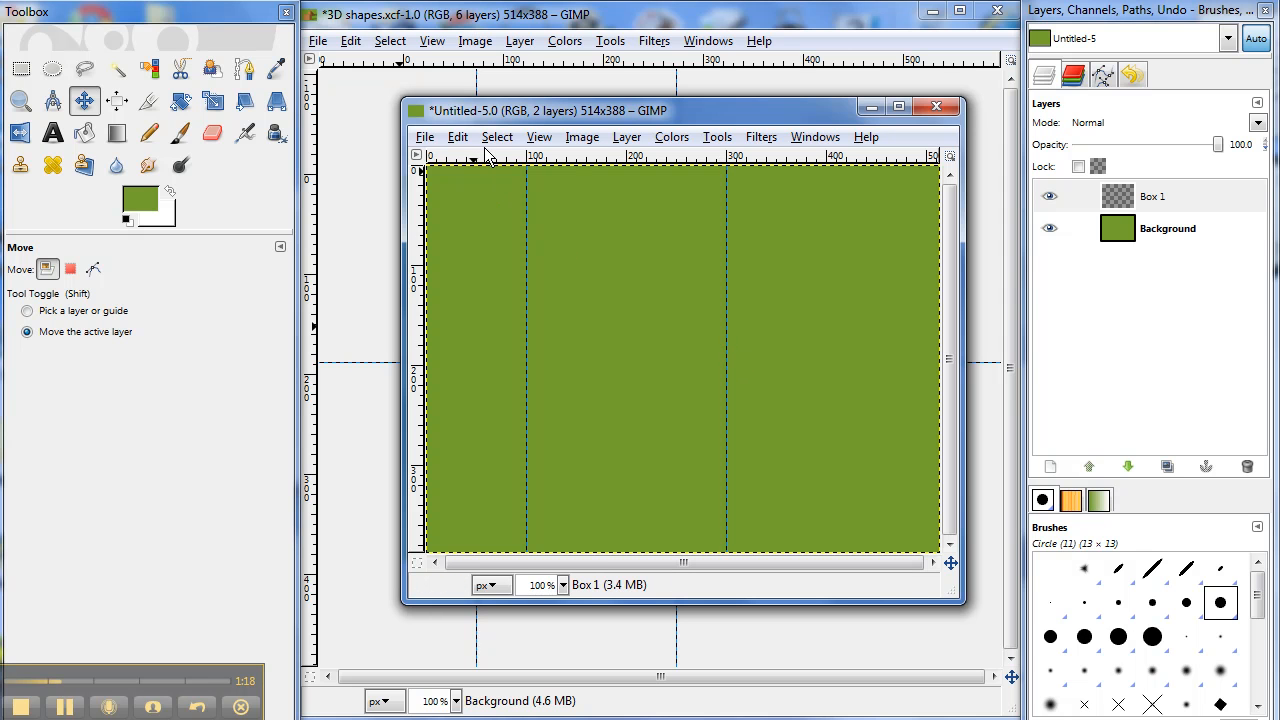
drag(498, 162, 512, 364)
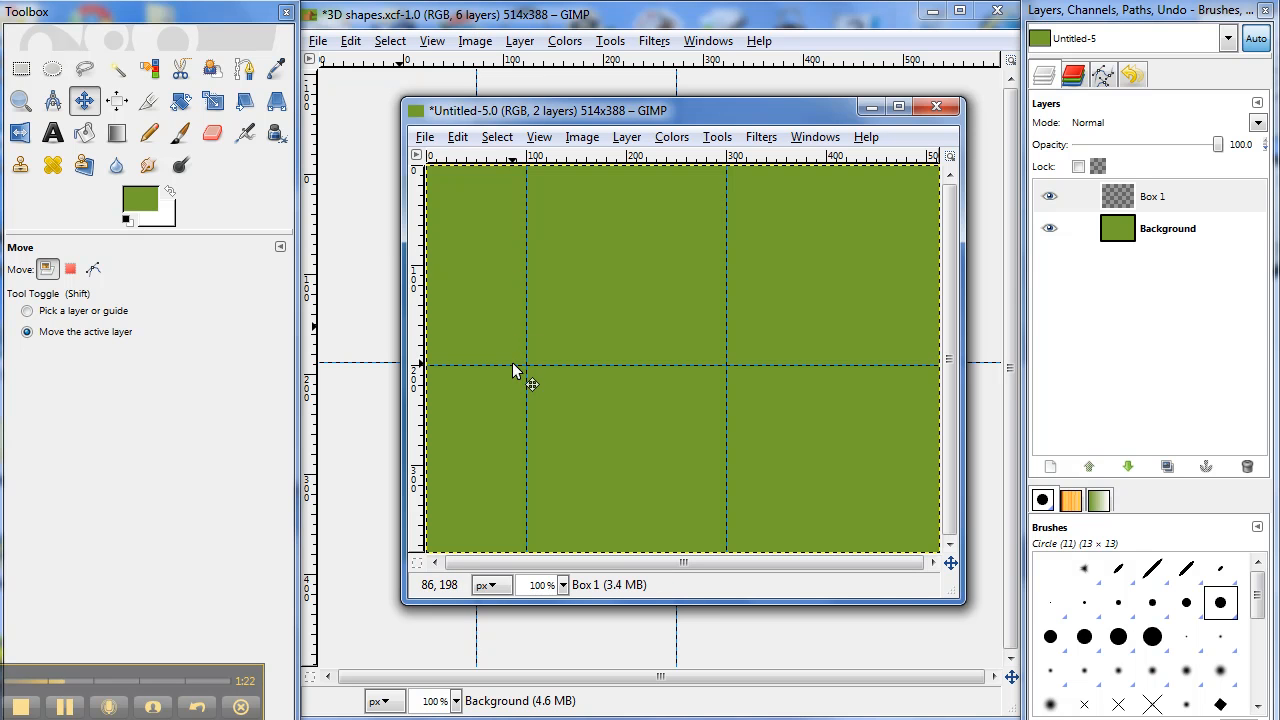
Select a 200 × 168 px rectangle starting at 100, 200 and fill it with light brown bd7b46 on the Box 1 layer
click(22, 68)
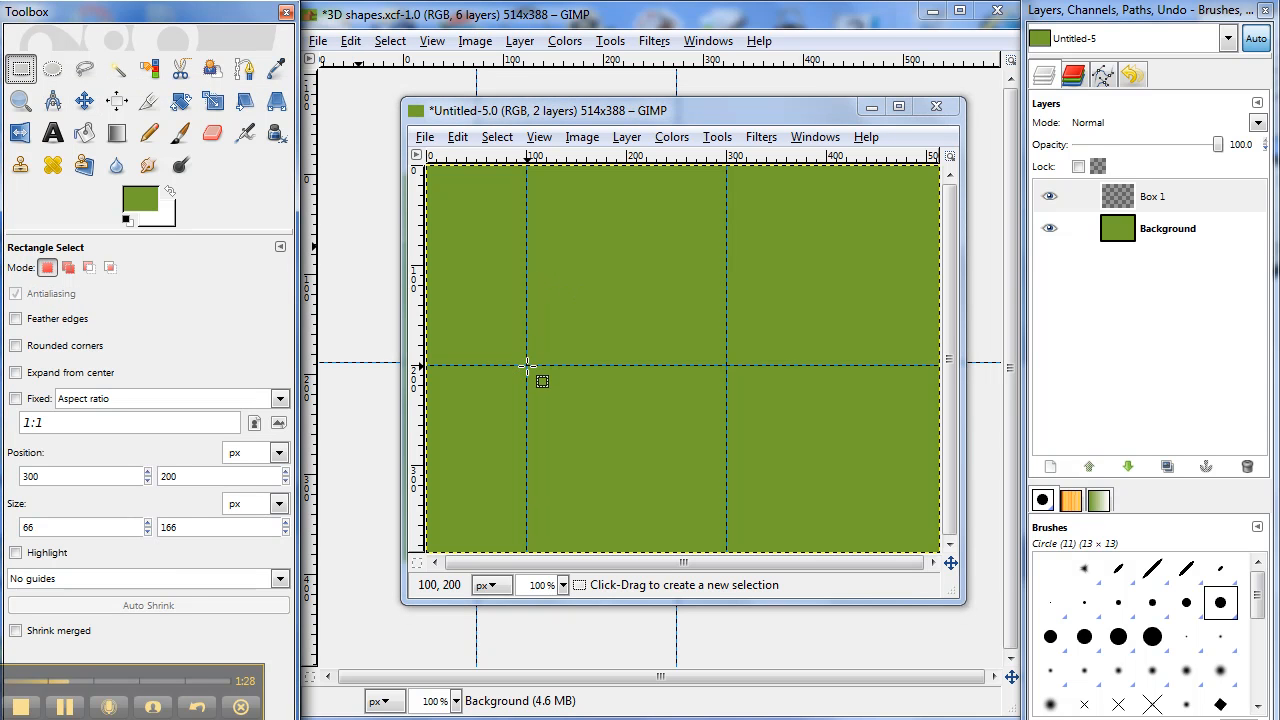
drag(526, 366, 730, 535)
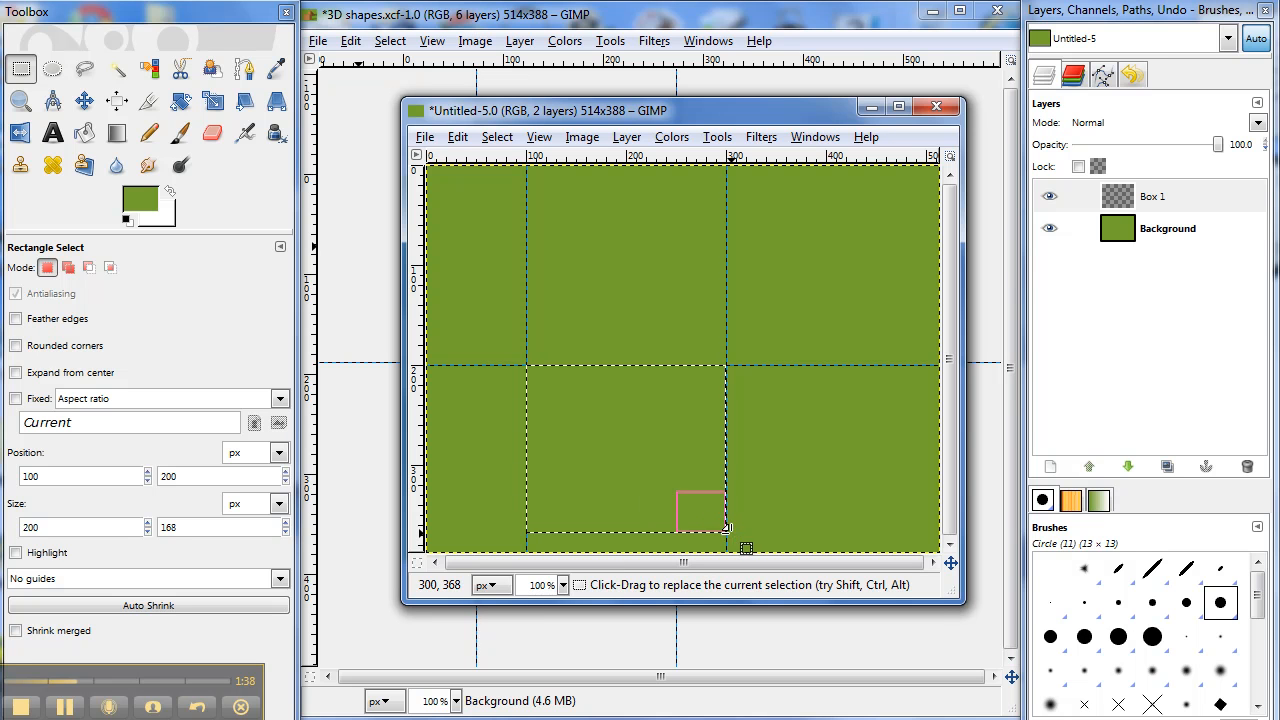
click(152, 197)
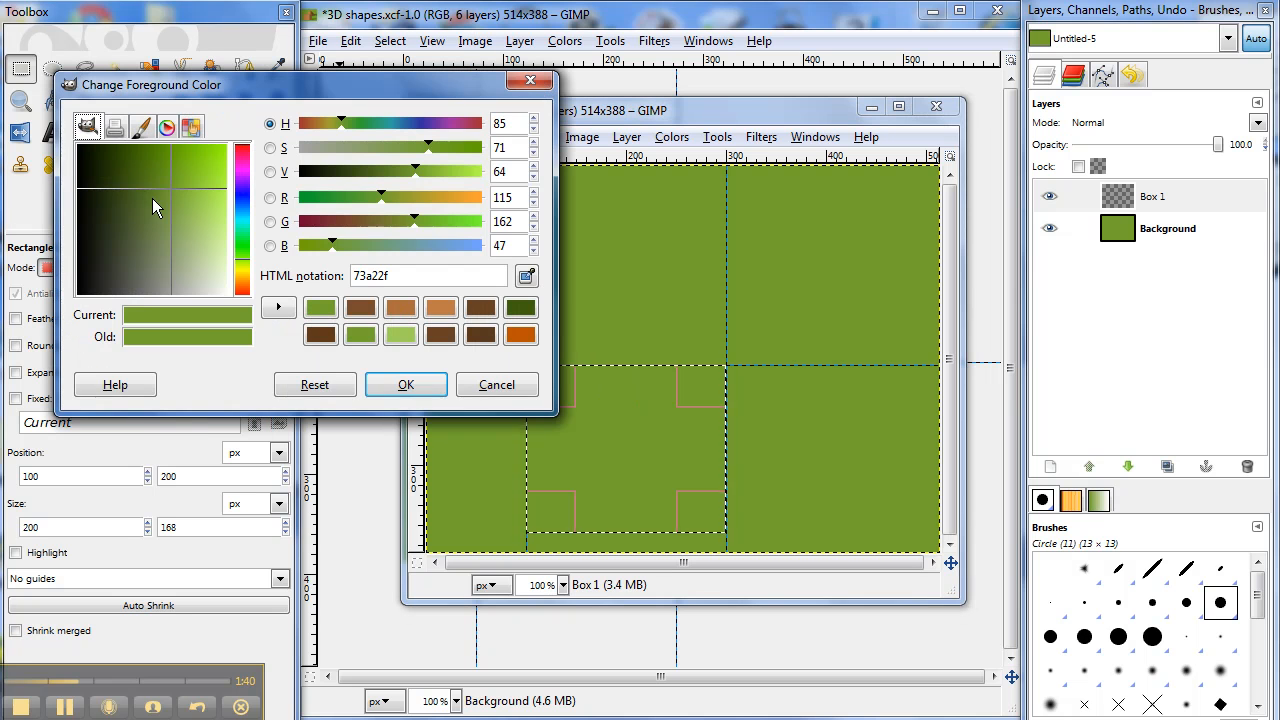
click(442, 310)
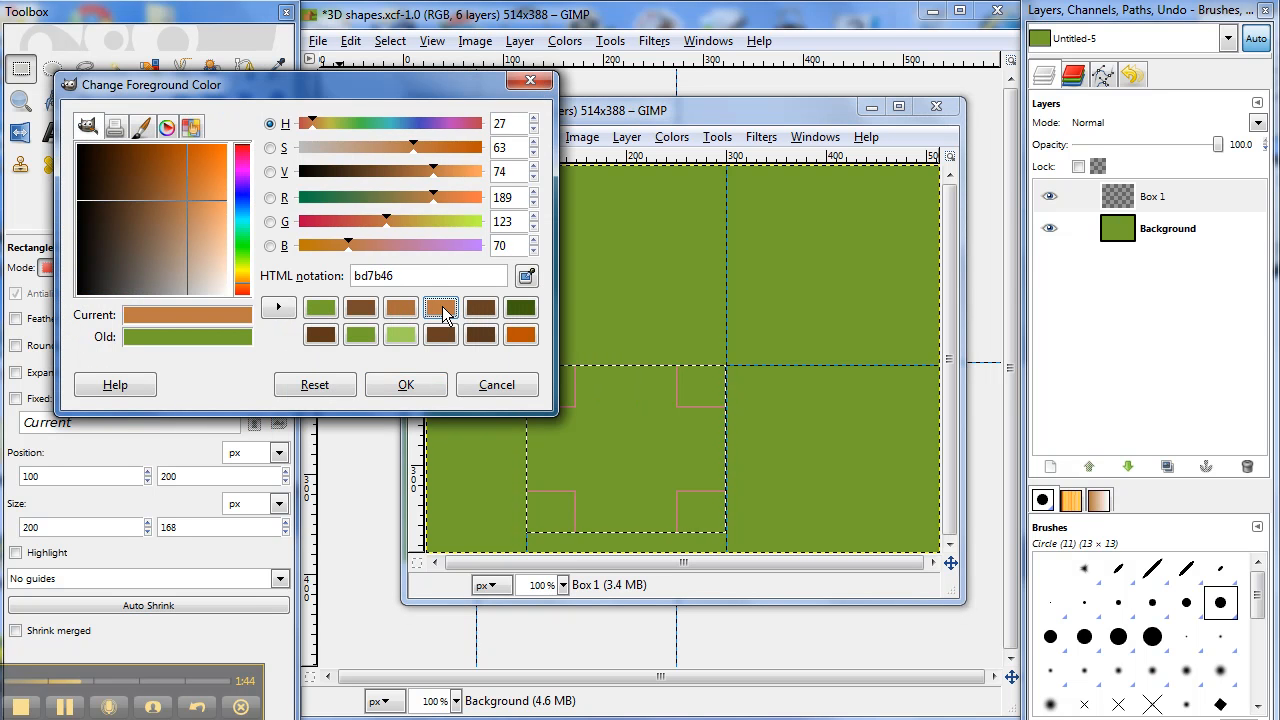
click(417, 387)
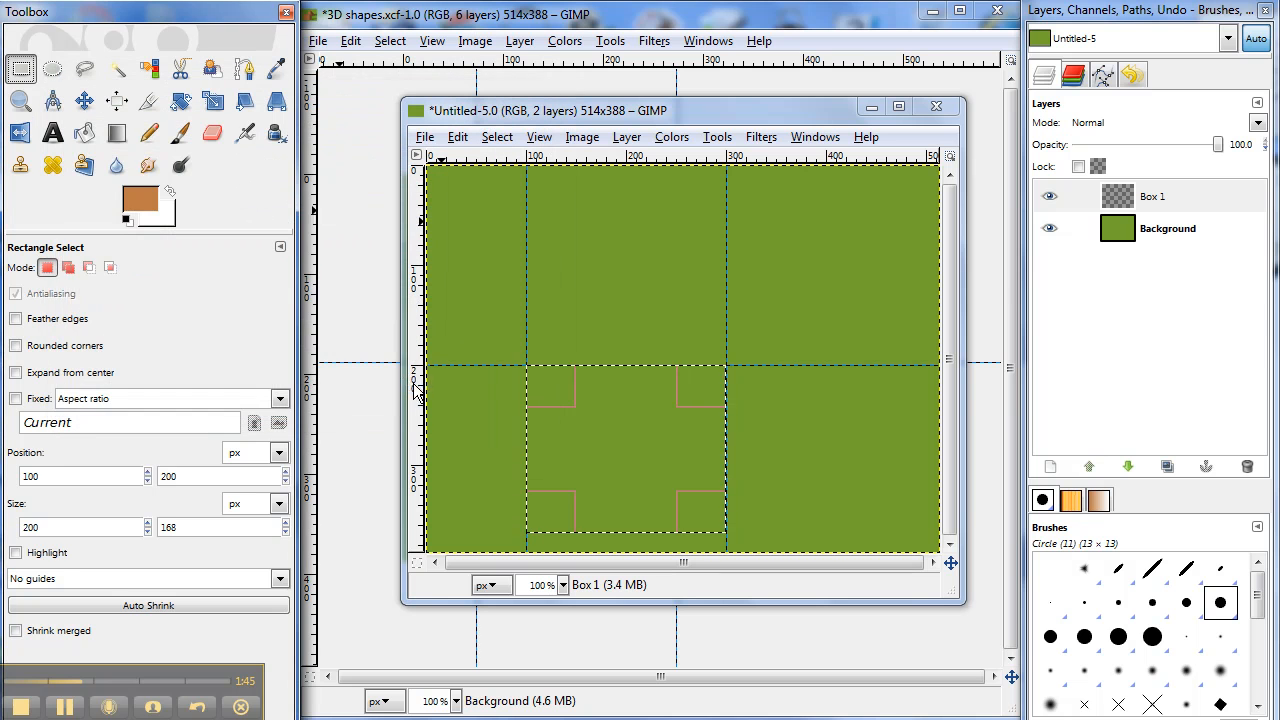
click(84, 133)
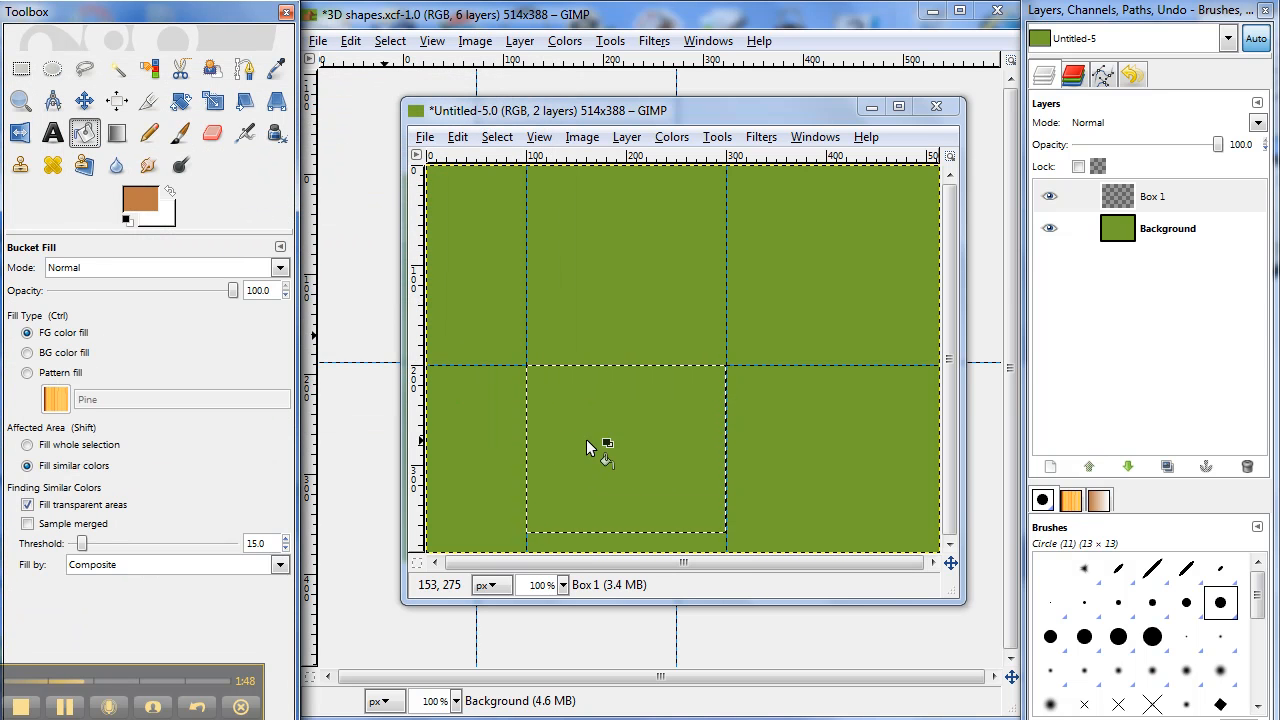
click(1150, 196)
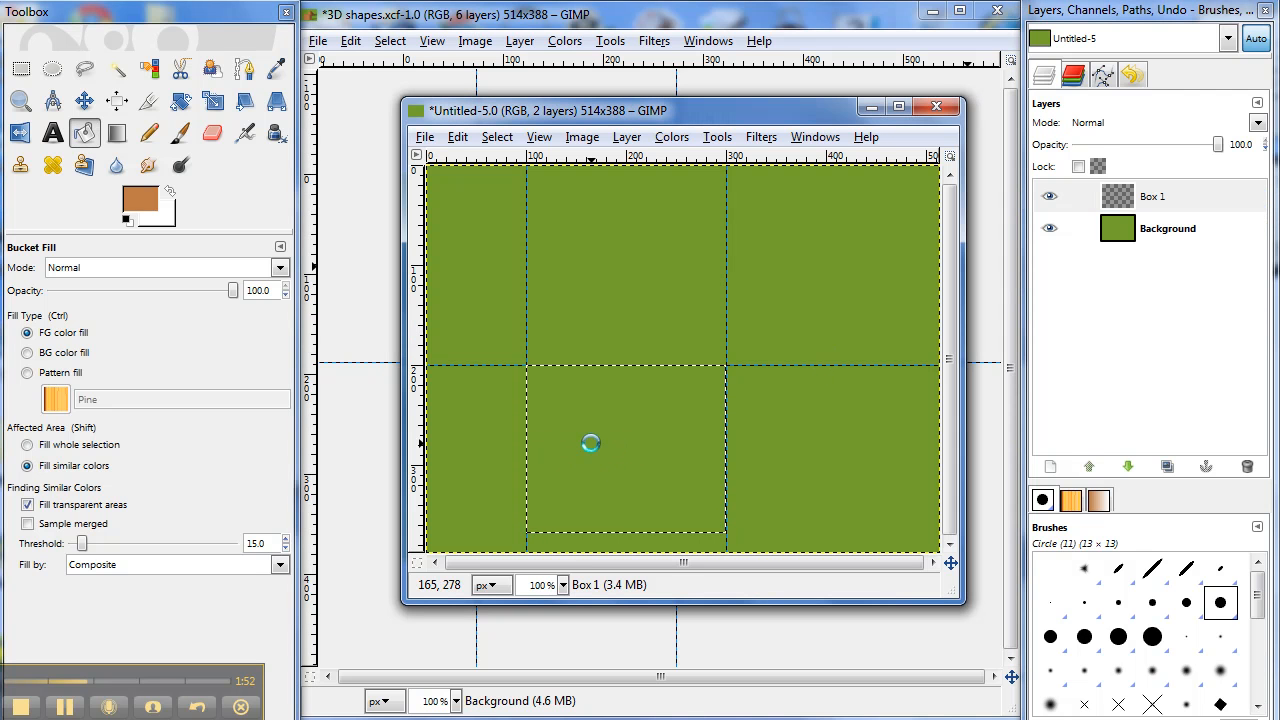
click(591, 442)
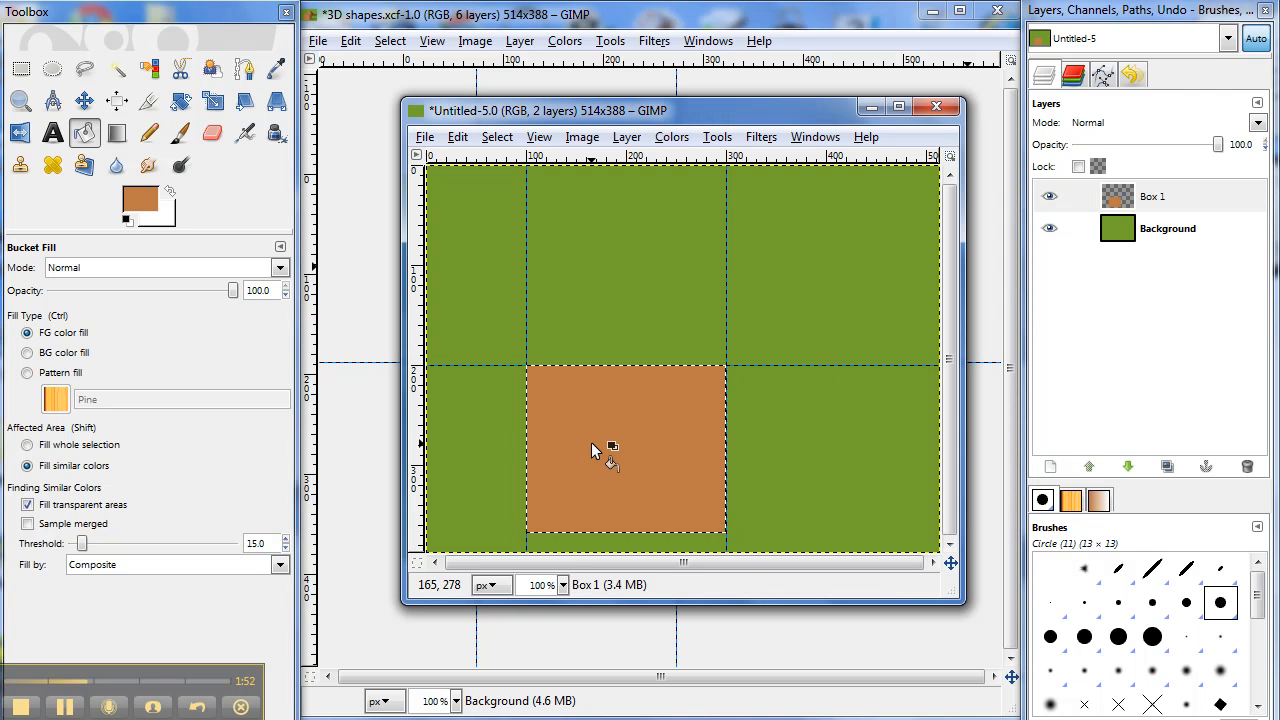
Add a transparent 514 × 388 px layer named Box 2 above Box 1
click(1050, 467)
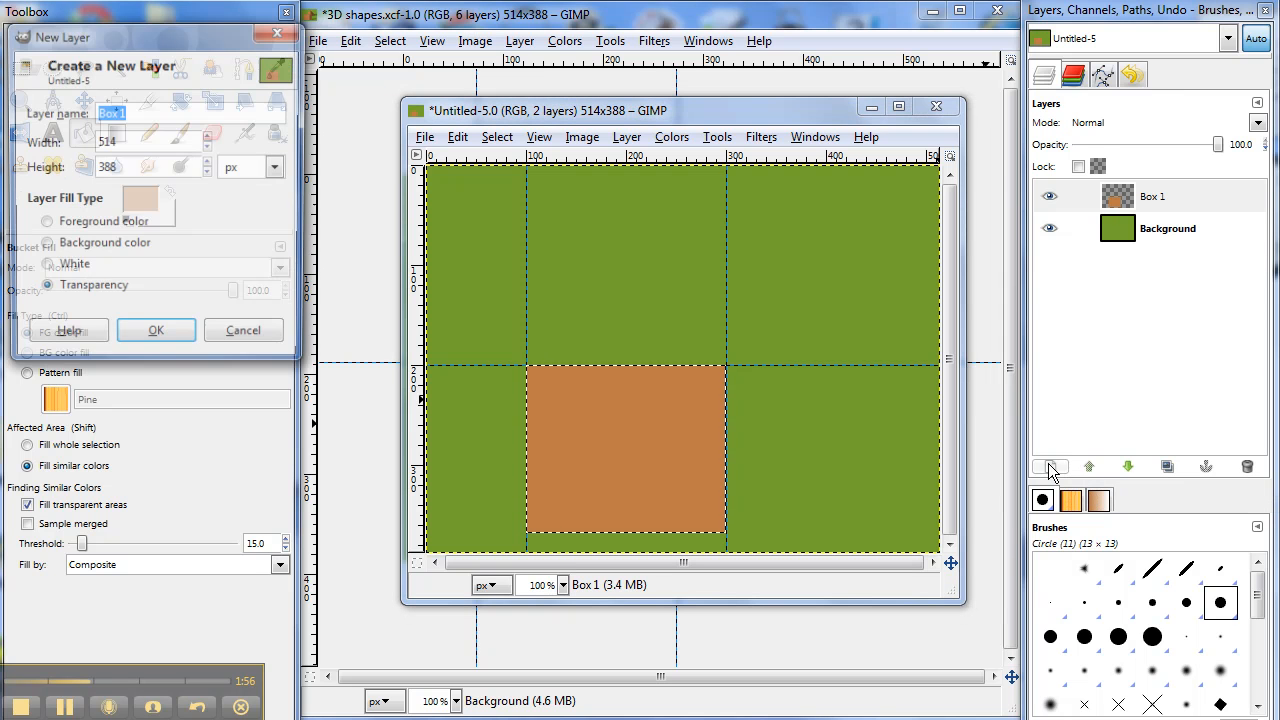
drag(138, 67, 595, 195)
click(616, 243)
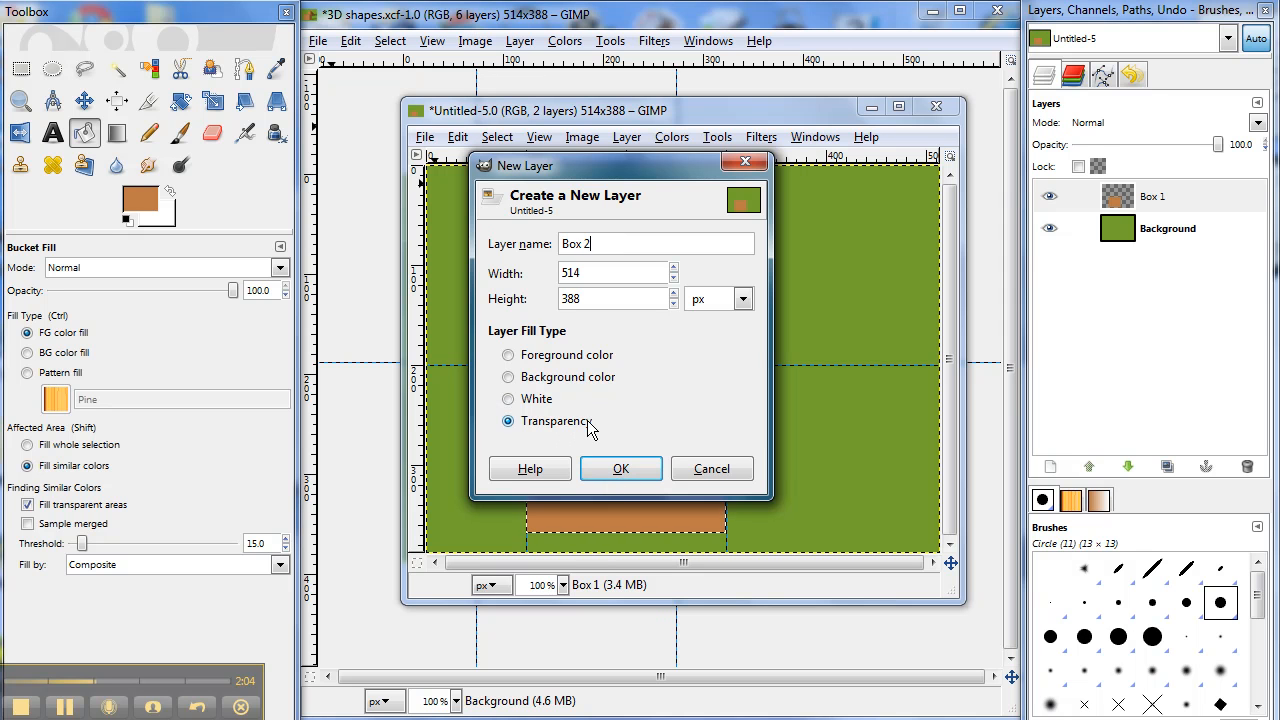
click(613, 470)
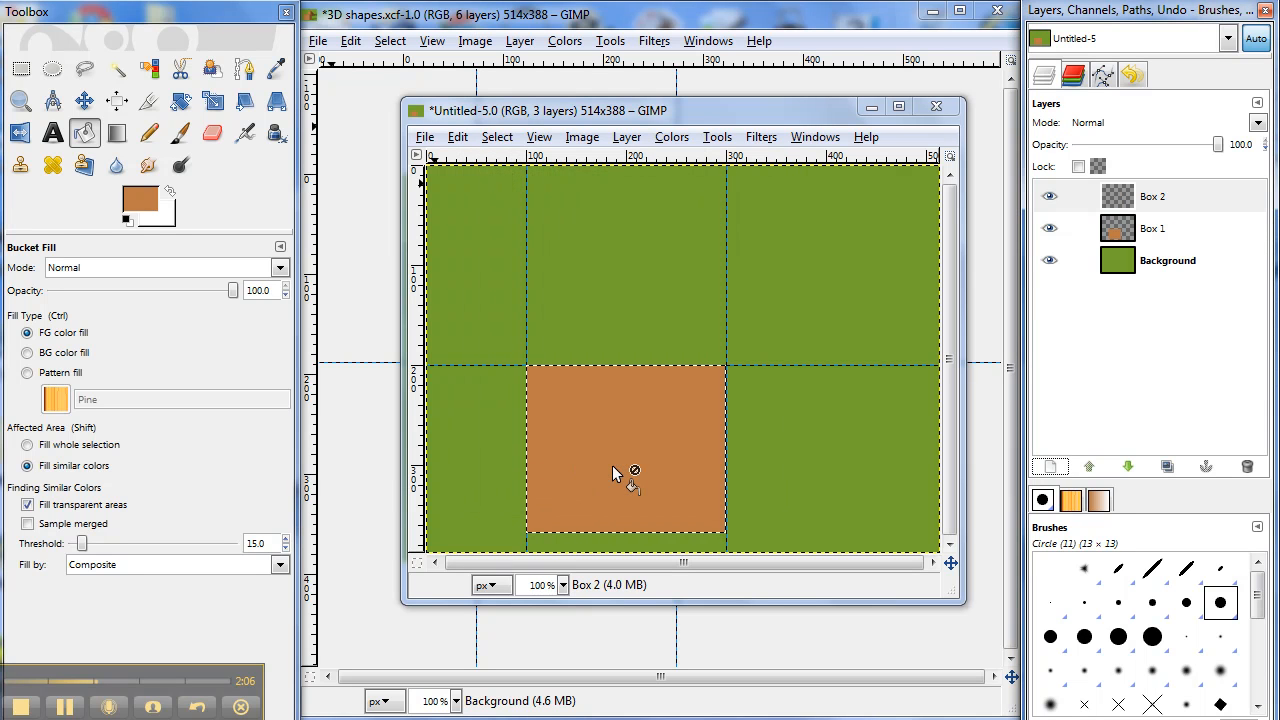
Select a 200 × 28 px strip directly above the brown rectangle and shear the selection with an X magnitude of -70
click(24, 70)
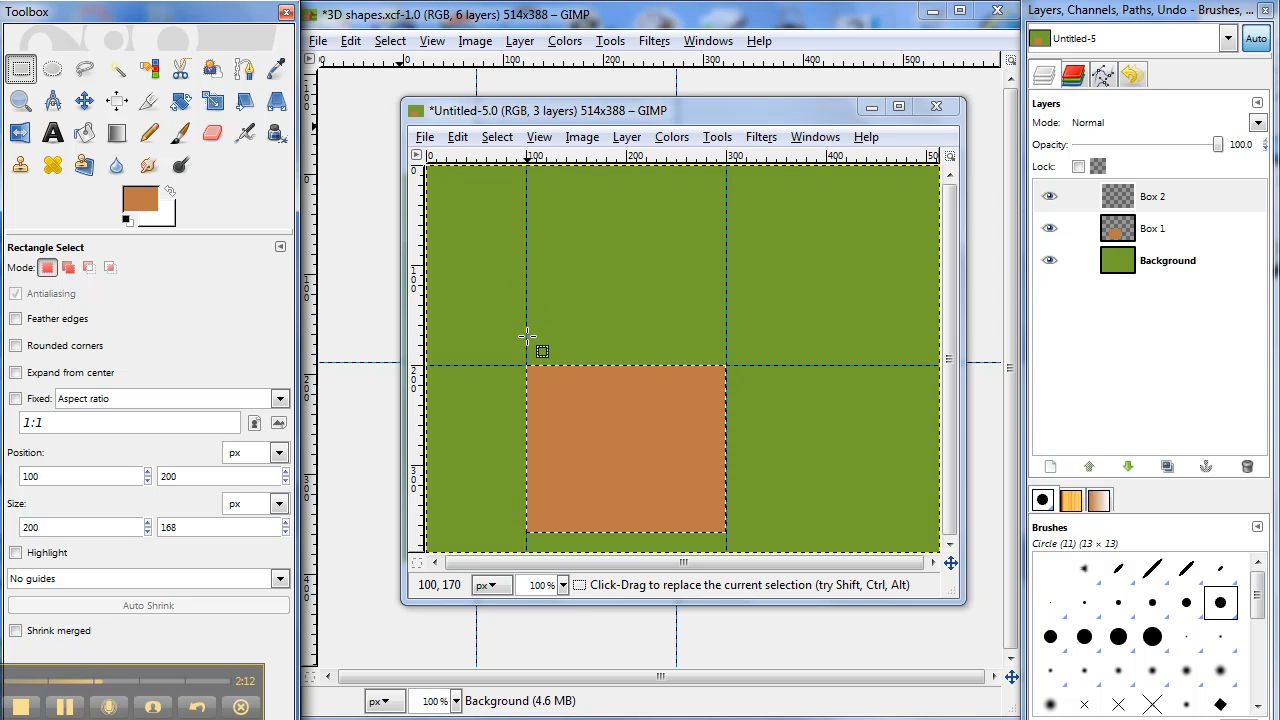
drag(527, 338, 720, 357)
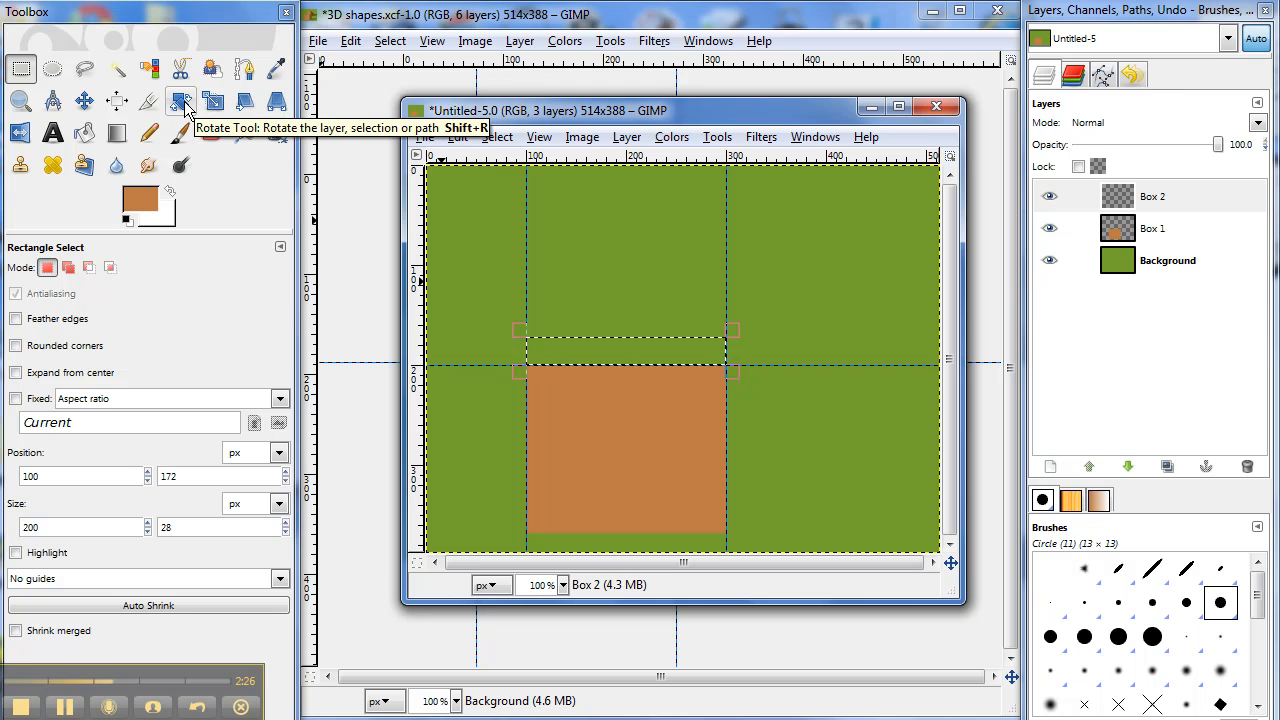
click(246, 101)
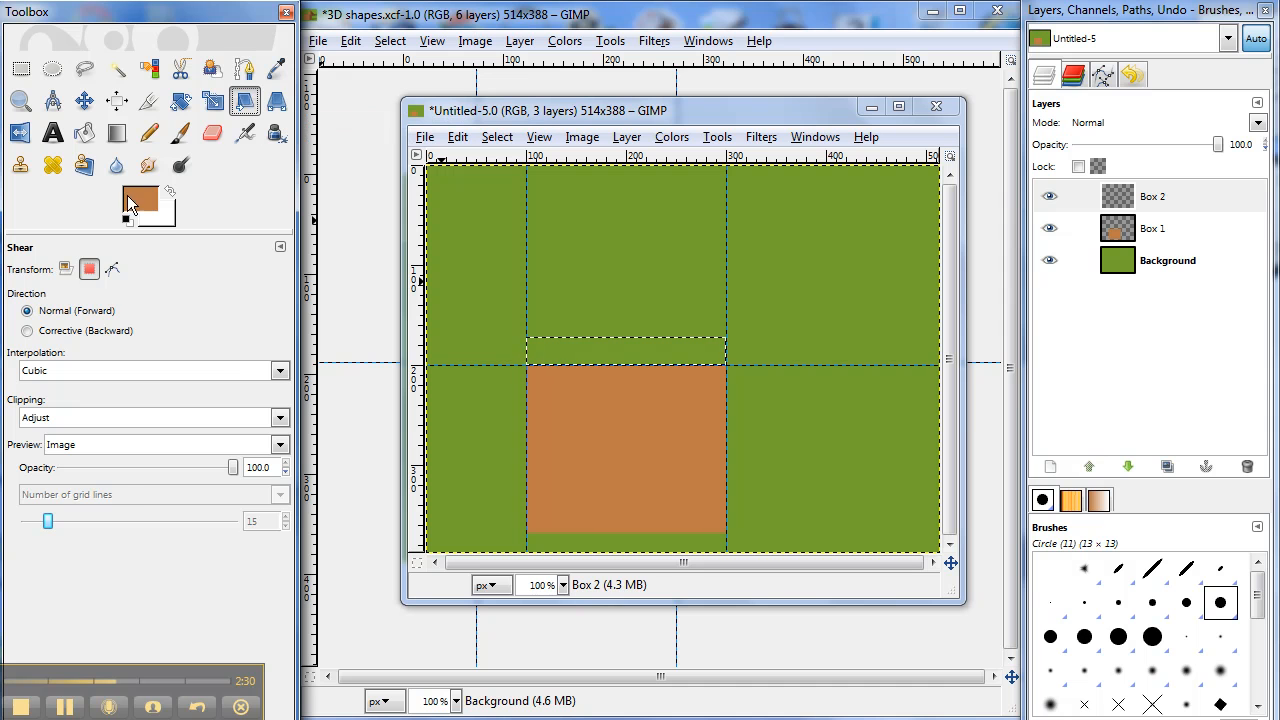
click(87, 273)
click(640, 355)
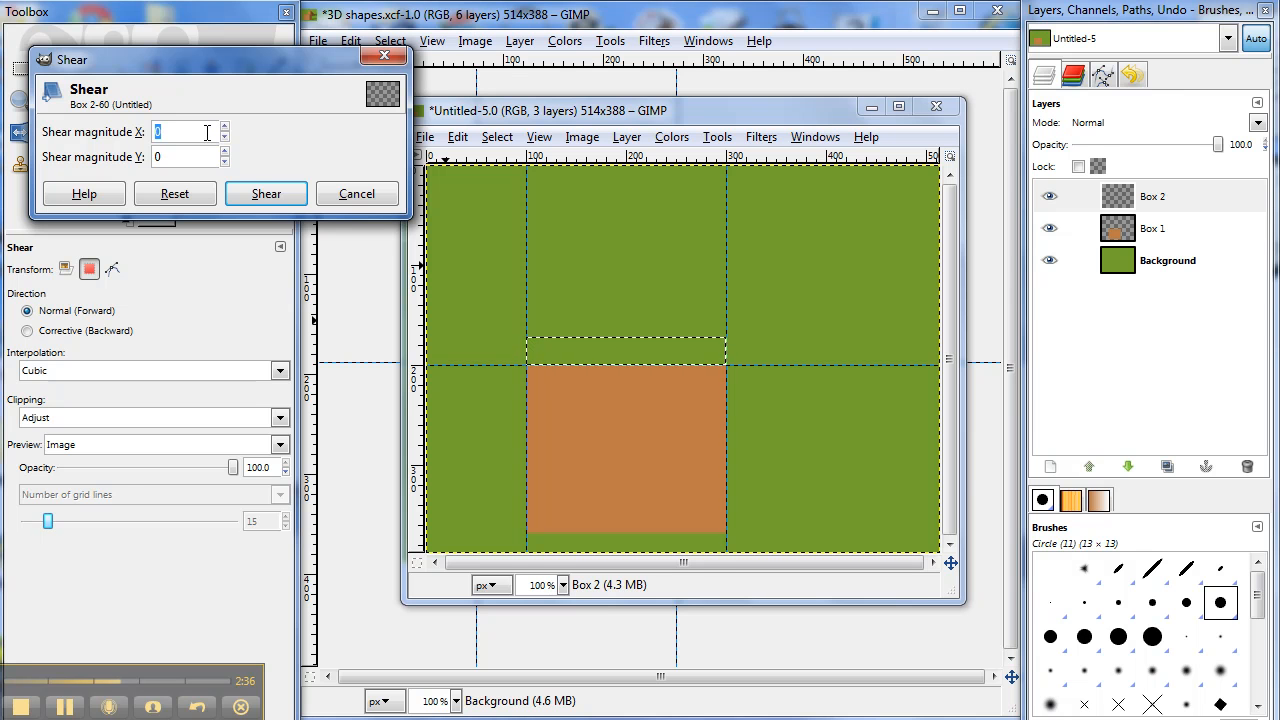
text(-70)
click(268, 194)
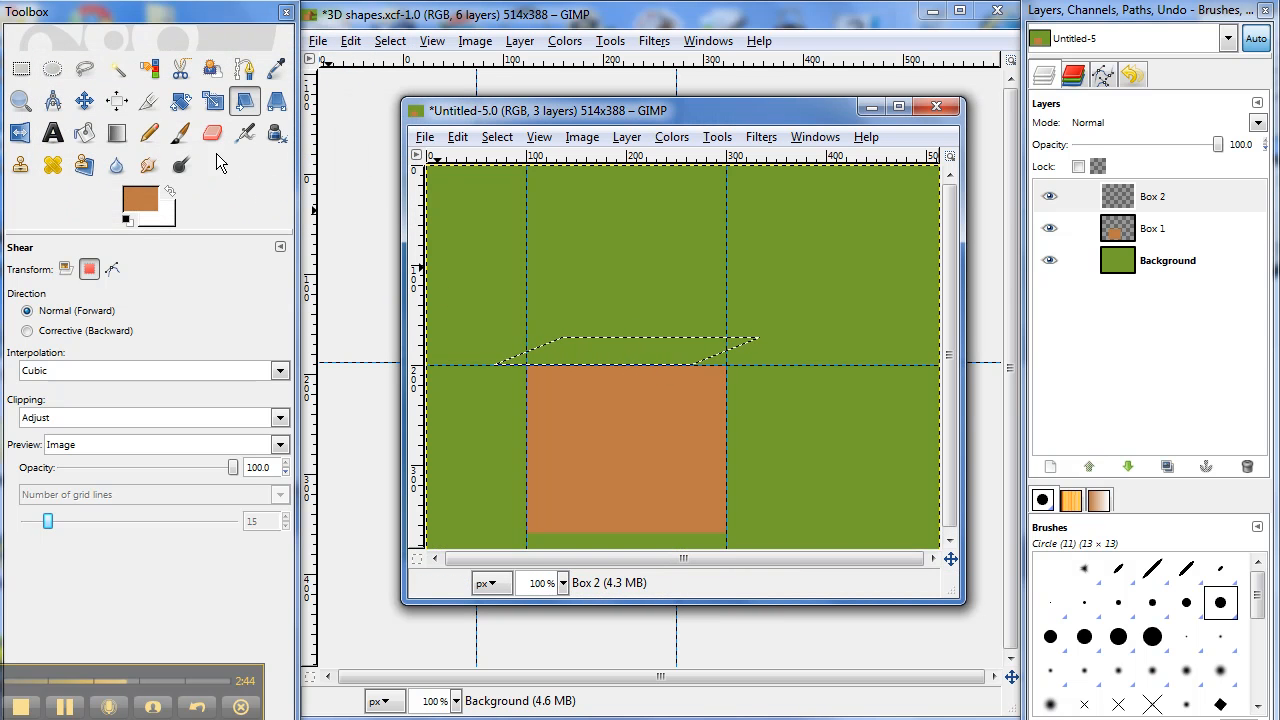
Move only the sheared selection outline so its lower edge lines up with the brown rectangle's top edge between the vertical guides
click(86, 104)
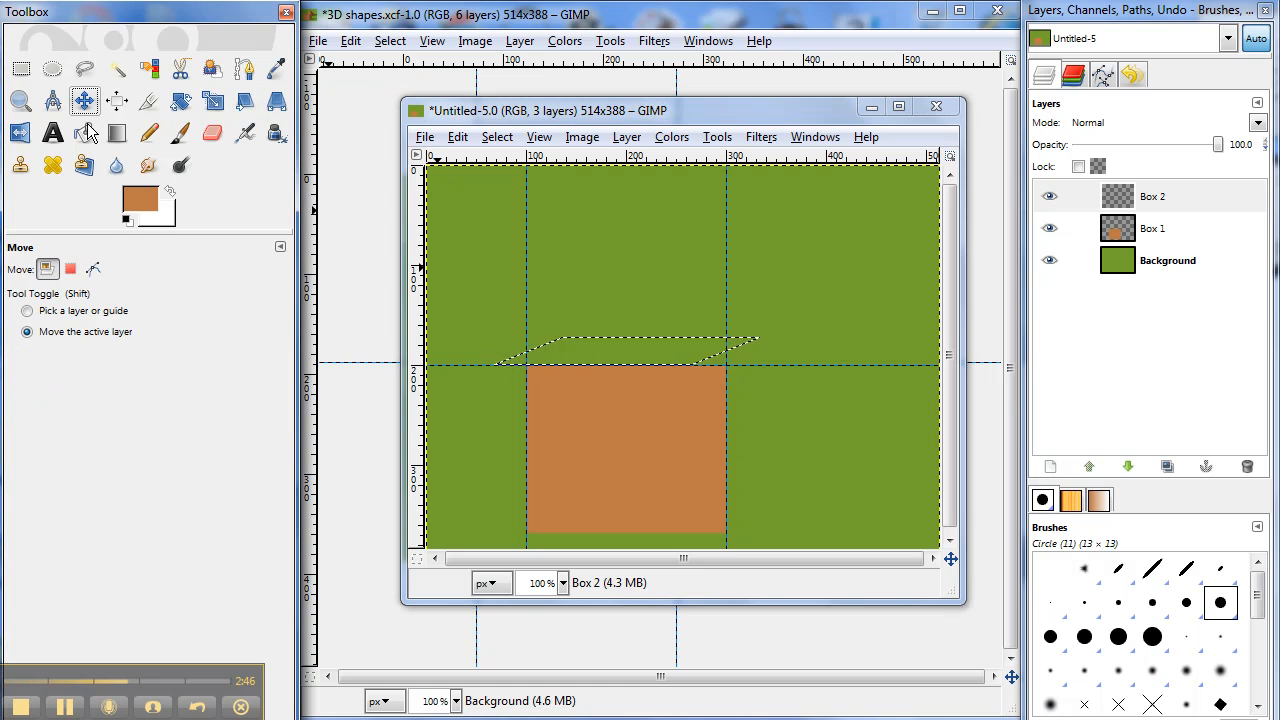
click(70, 269)
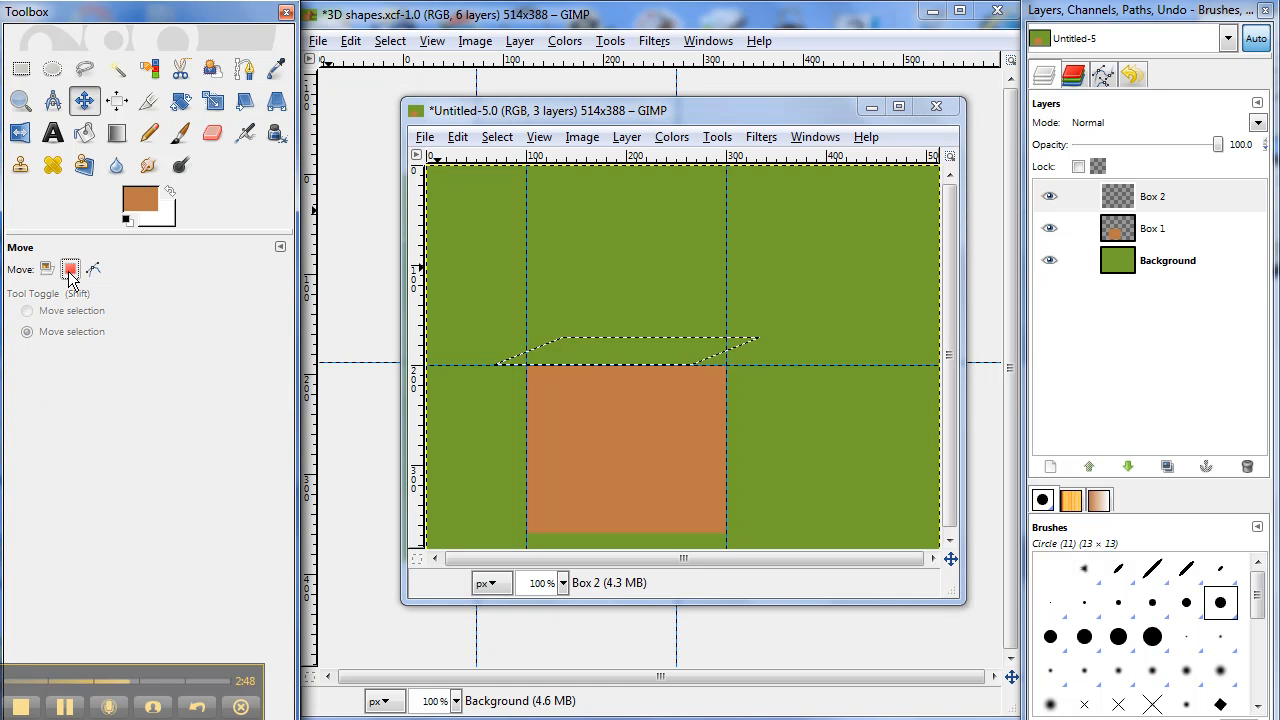
drag(584, 350, 621, 350)
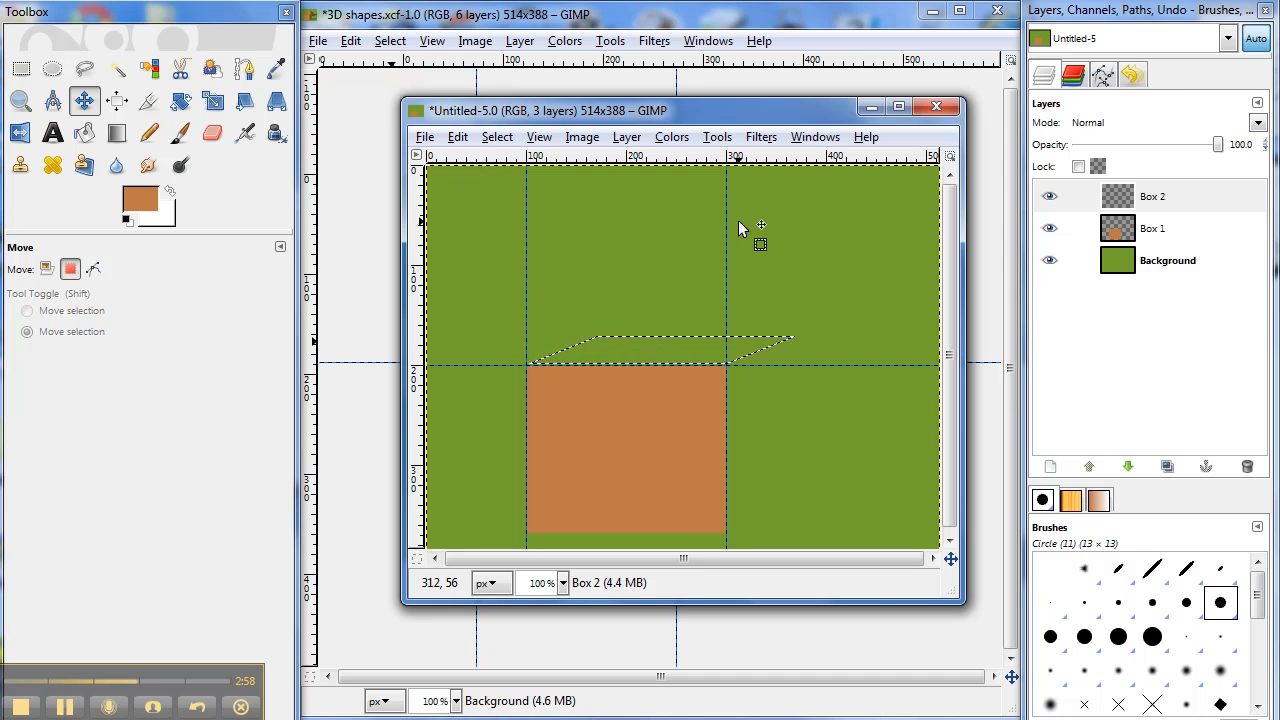
Fill the sheared selection above the front face with brown ab6e3d on the Box 2 layer
click(1148, 196)
click(152, 196)
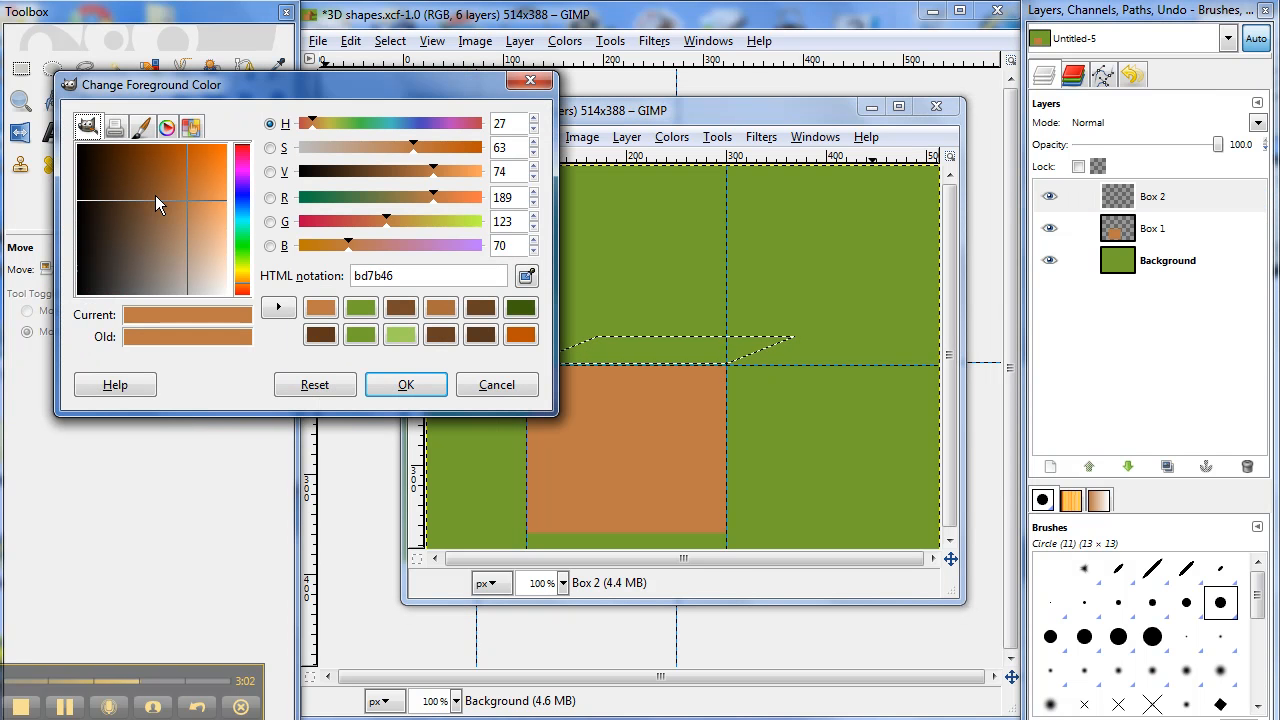
click(442, 312)
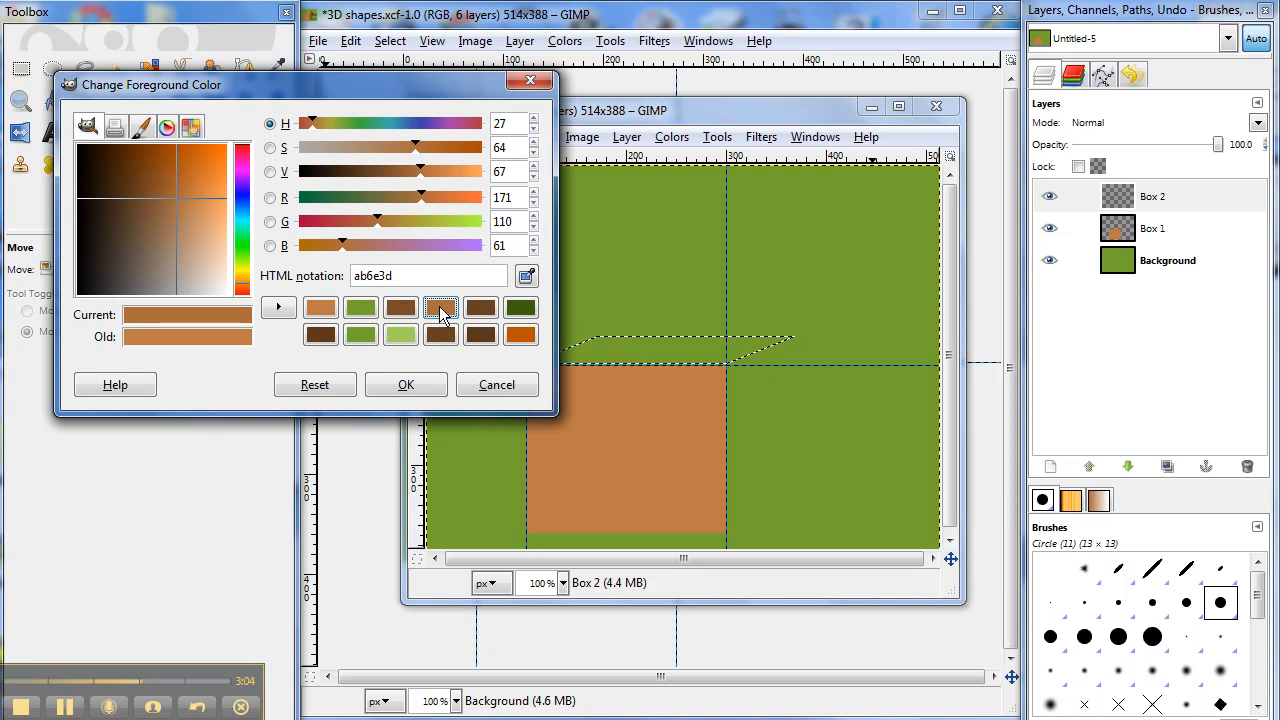
click(408, 385)
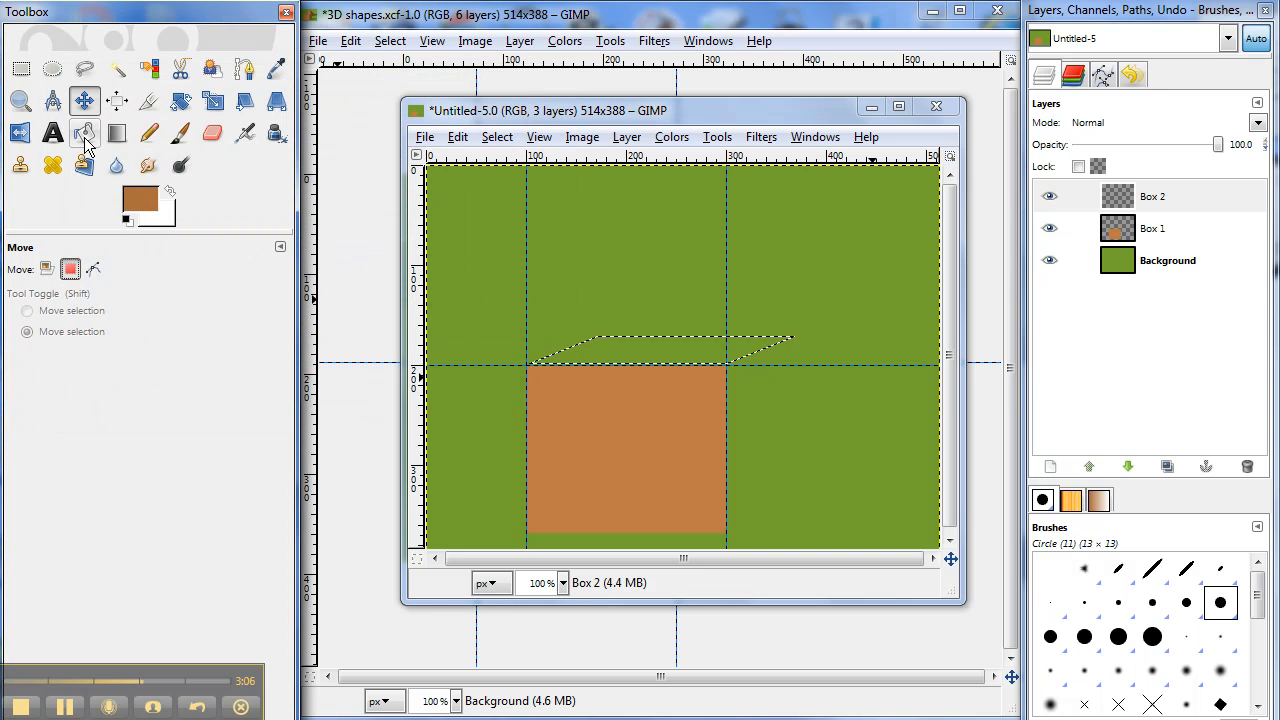
click(85, 136)
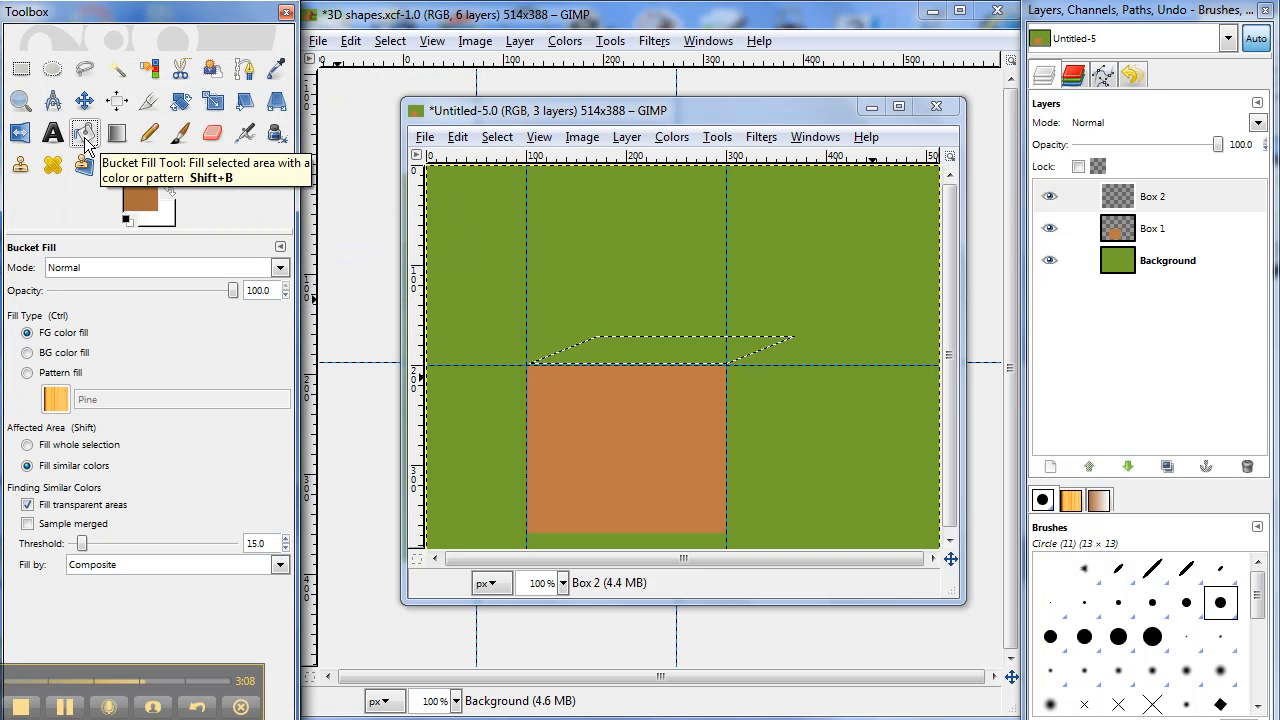
click(613, 352)
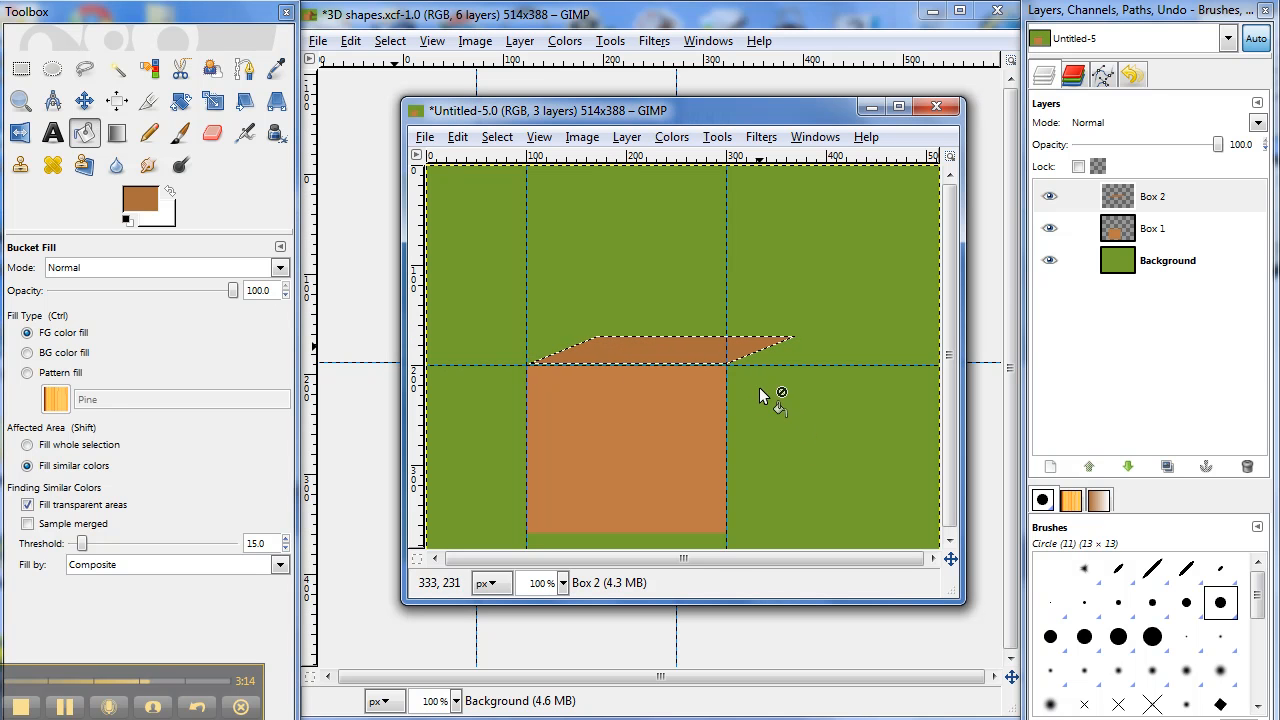
Add a transparent 514 × 388 px layer named Box 3 above Box 2
click(1050, 467)
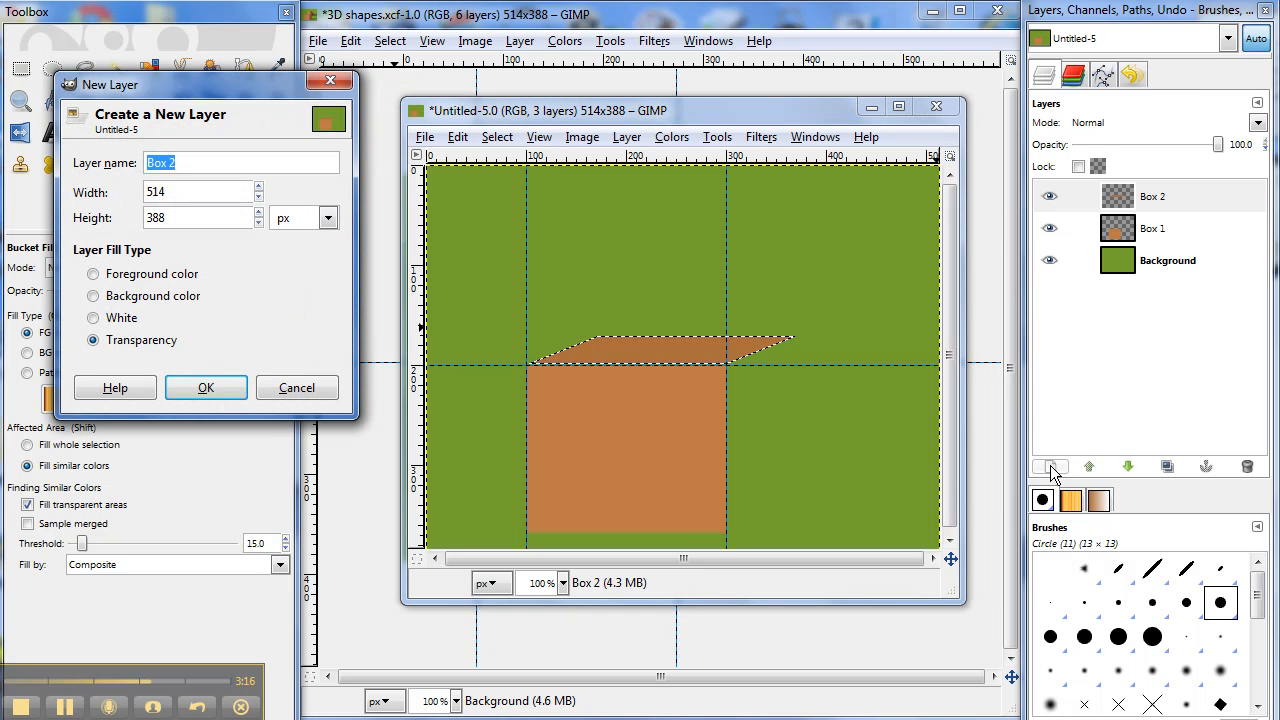
click(252, 163)
key(BackSpace)
text(3)
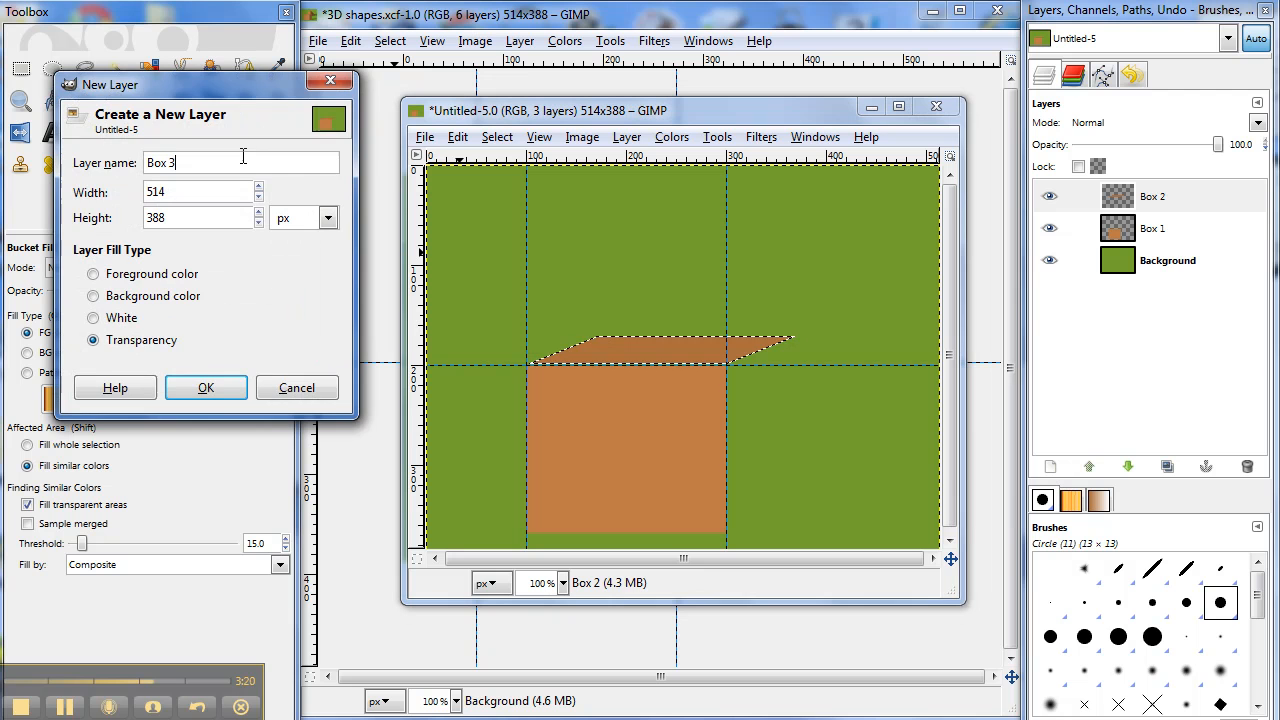
click(209, 388)
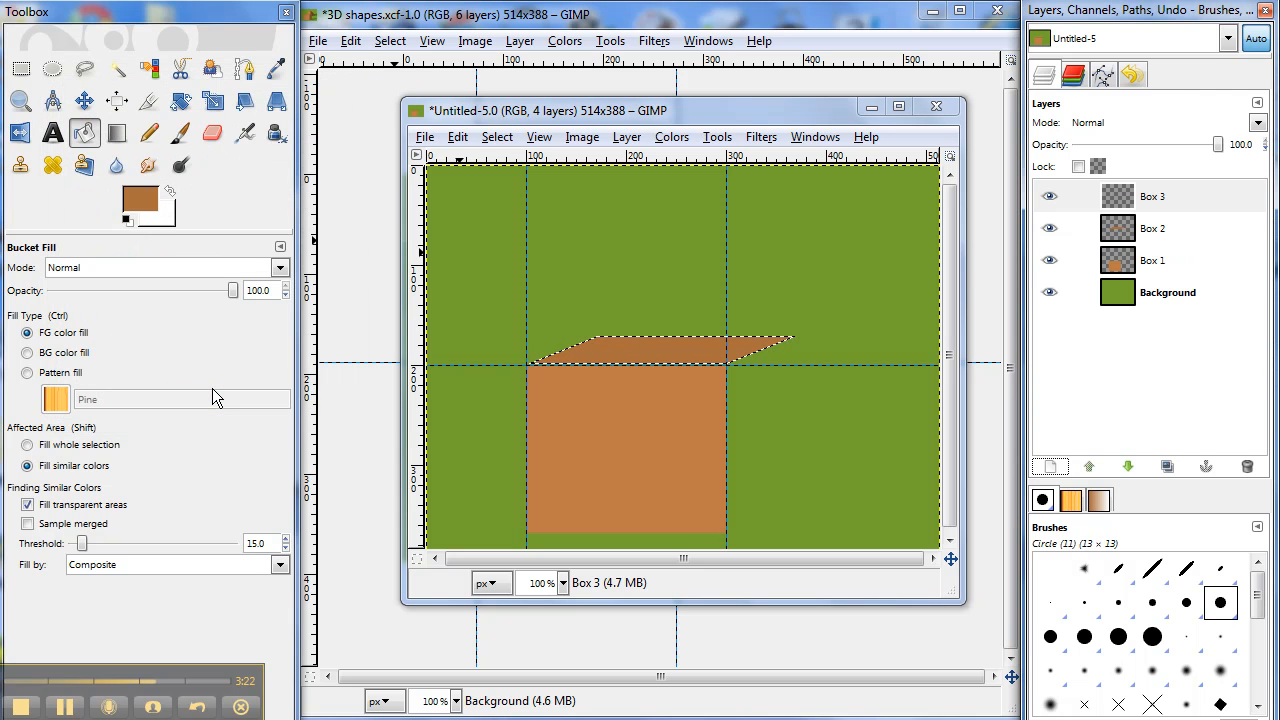
Add a vertical guide at 369 px, at the far right corner of the sheared top face
click(22, 70)
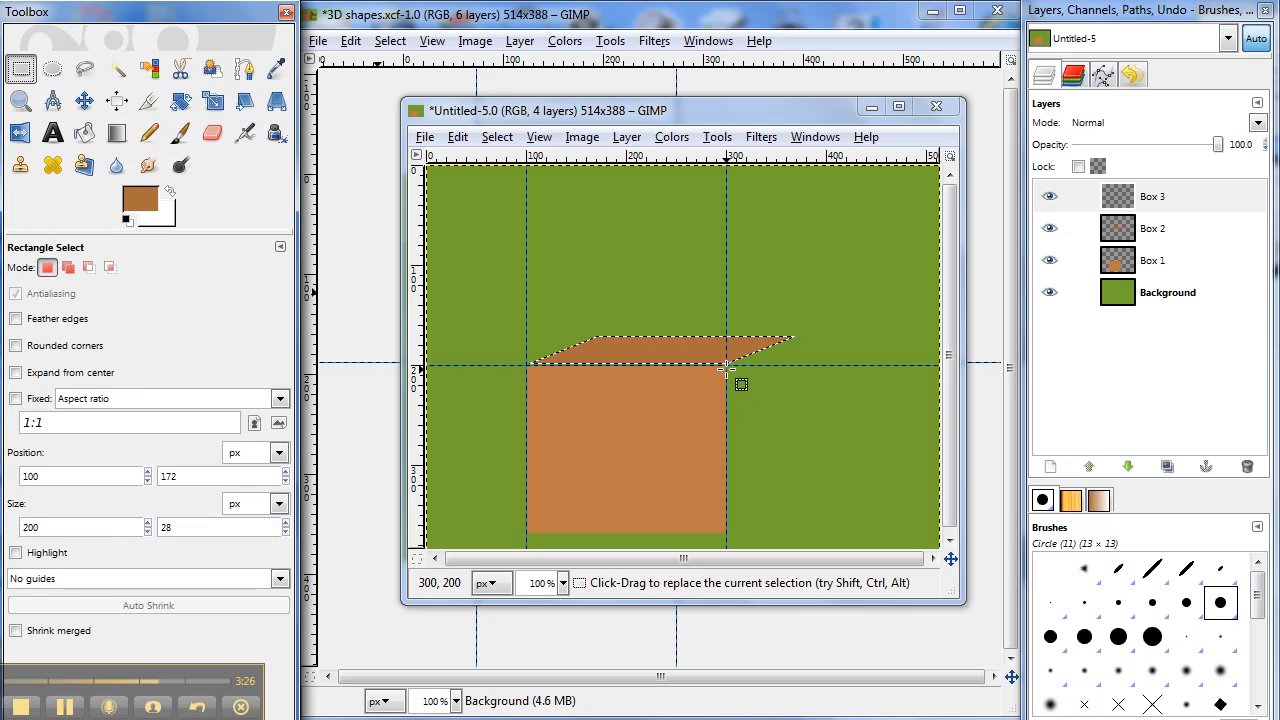
drag(418, 277, 776, 303)
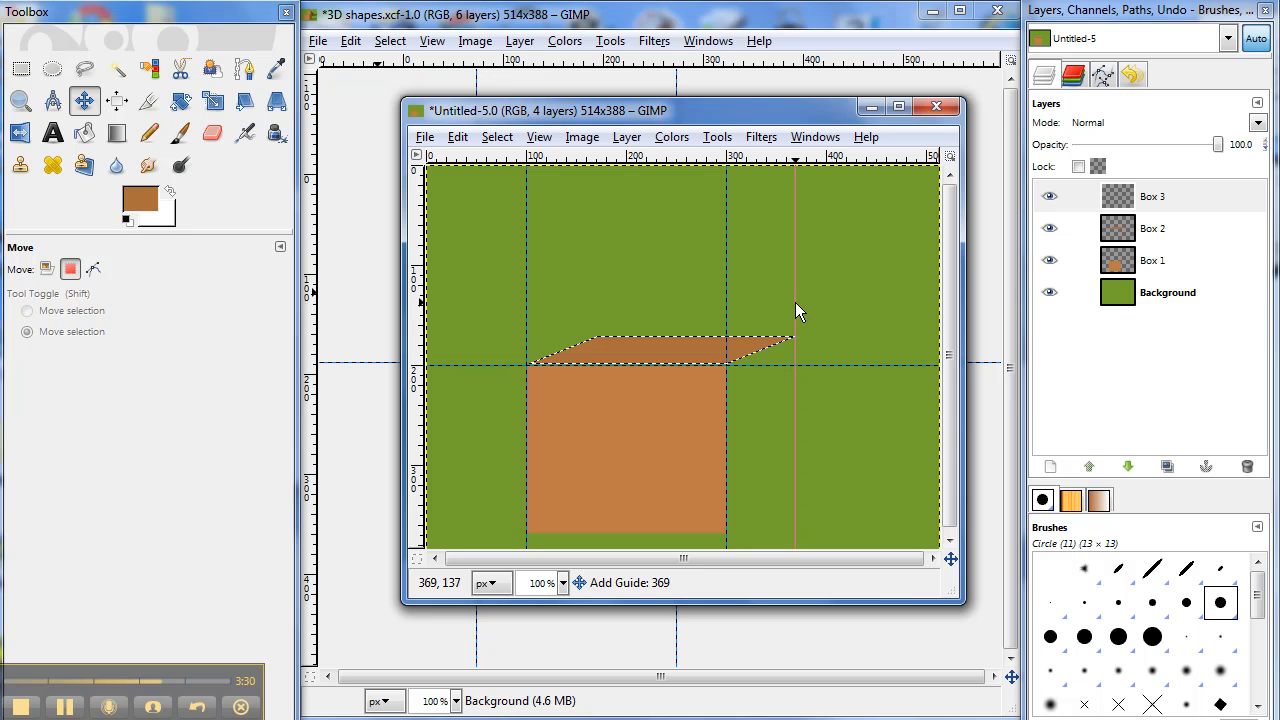
drag(795, 302, 795, 302)
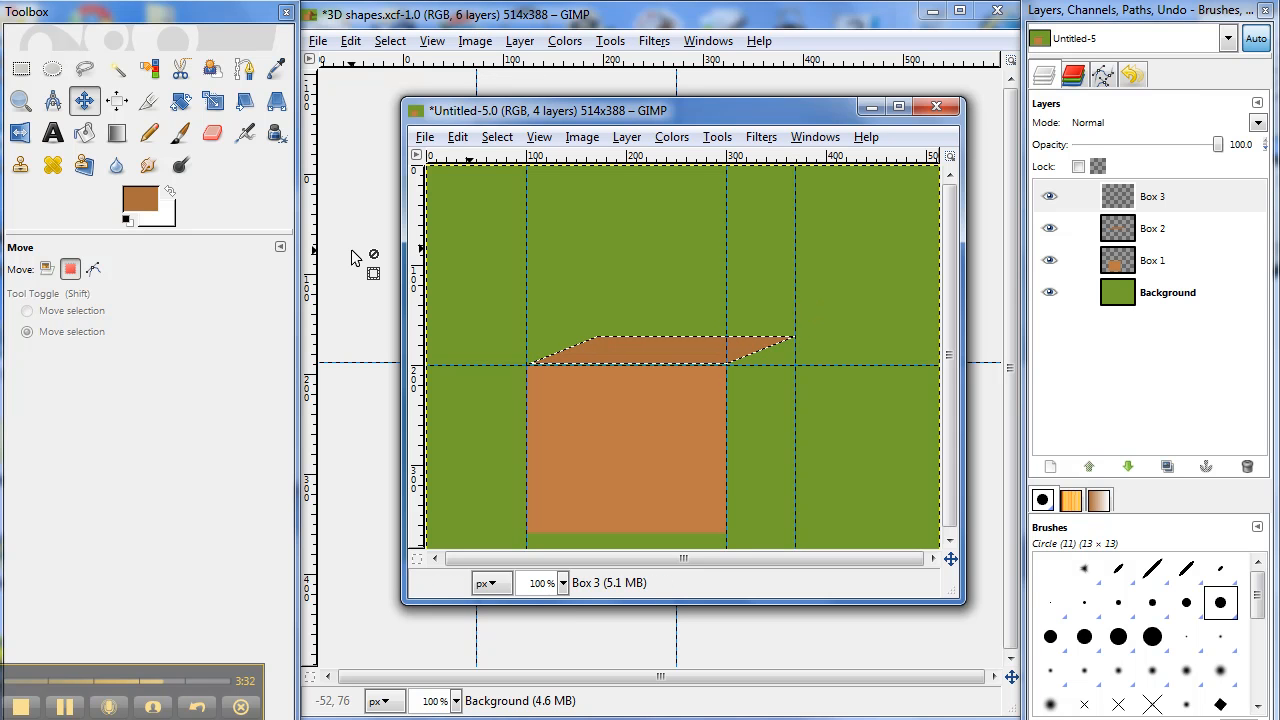
Select a 69 × 168 px rectangle starting at 300, 200 beside the front face and shear the selection with a Y magnitude of -20
click(20, 68)
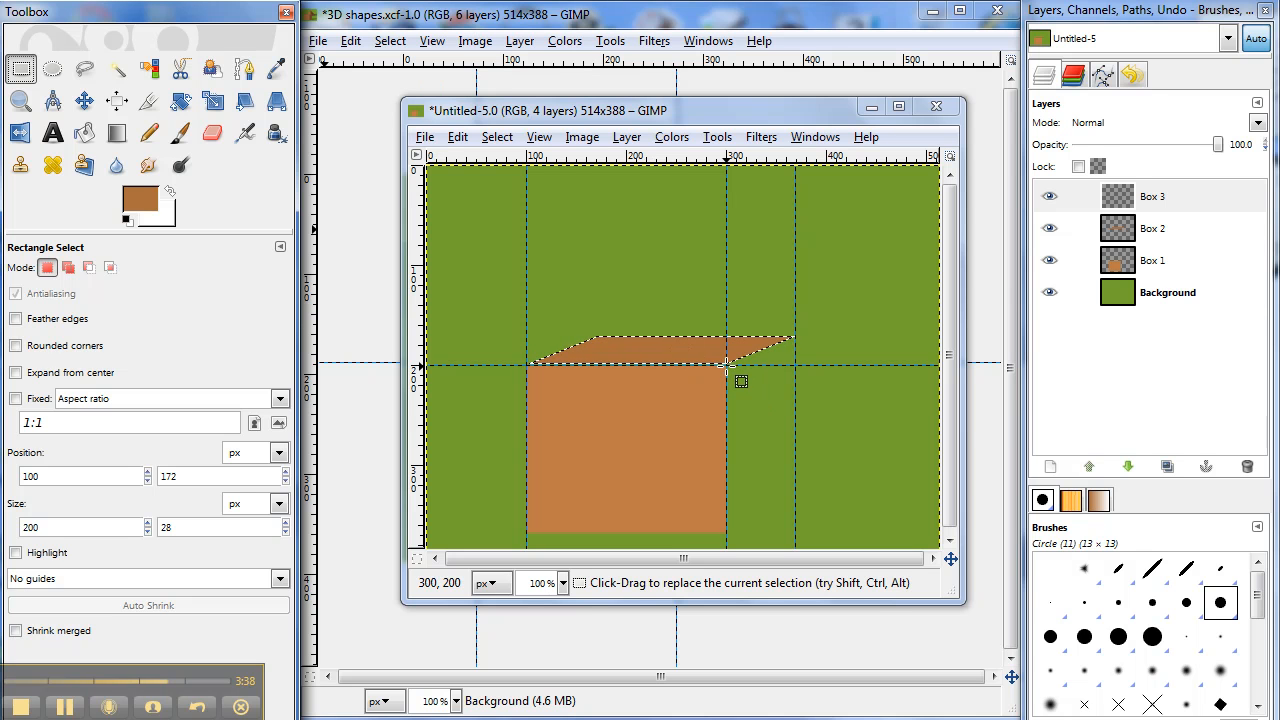
drag(727, 363, 796, 527)
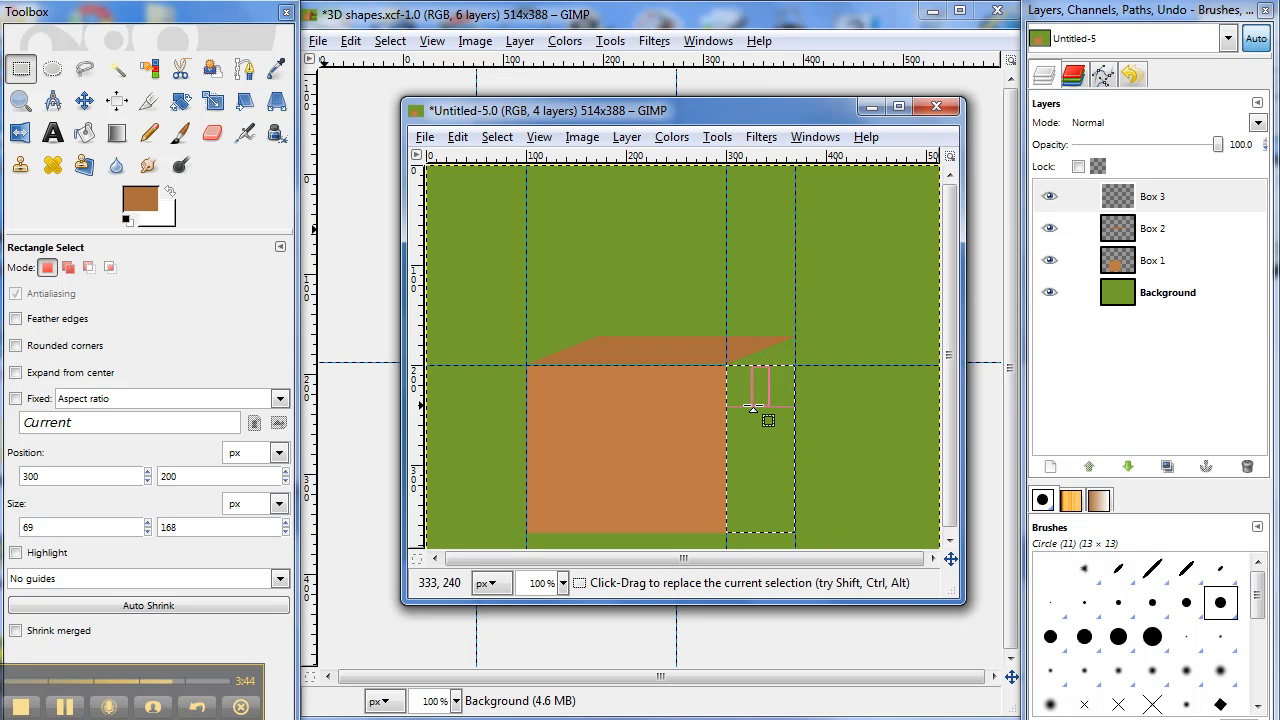
click(244, 103)
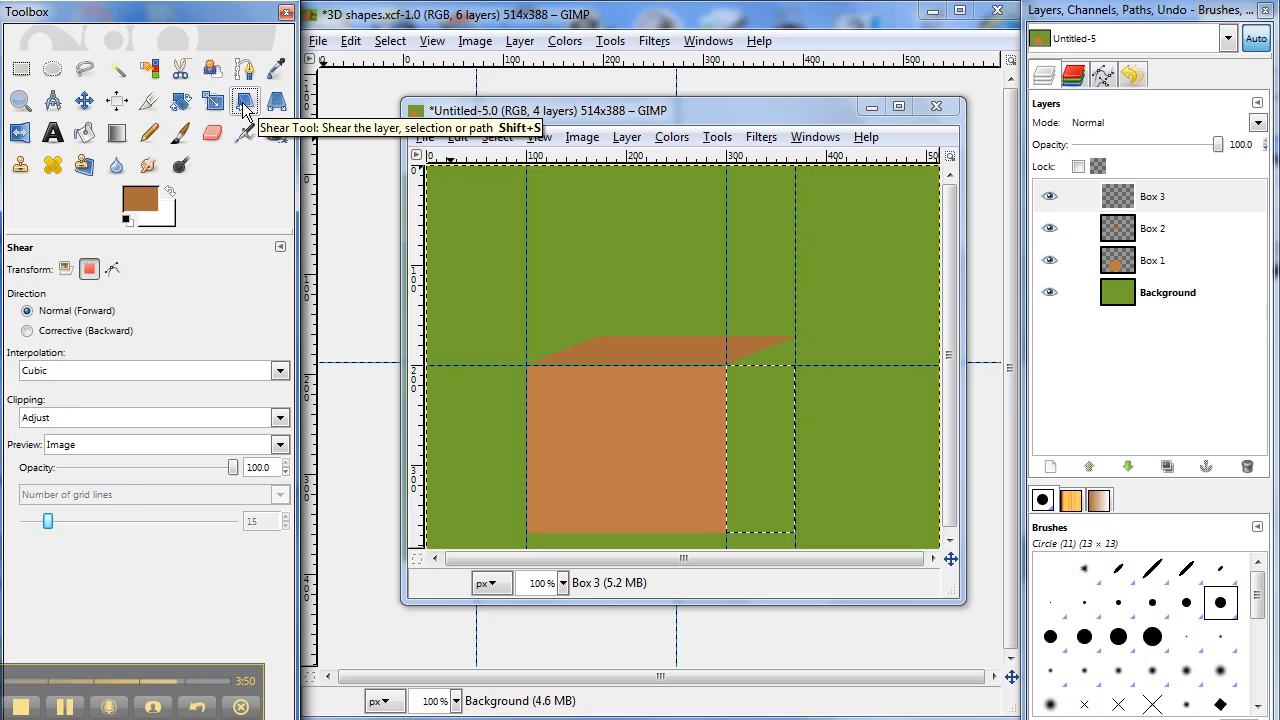
click(775, 405)
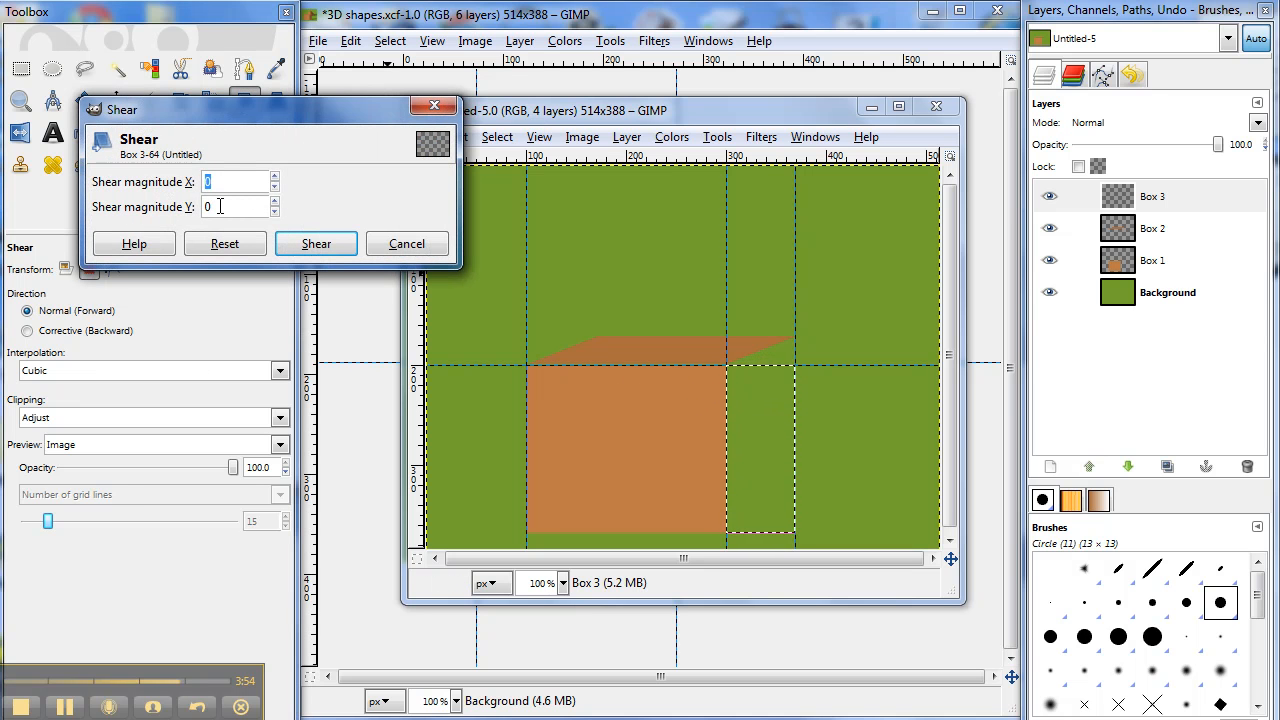
key(Tab)
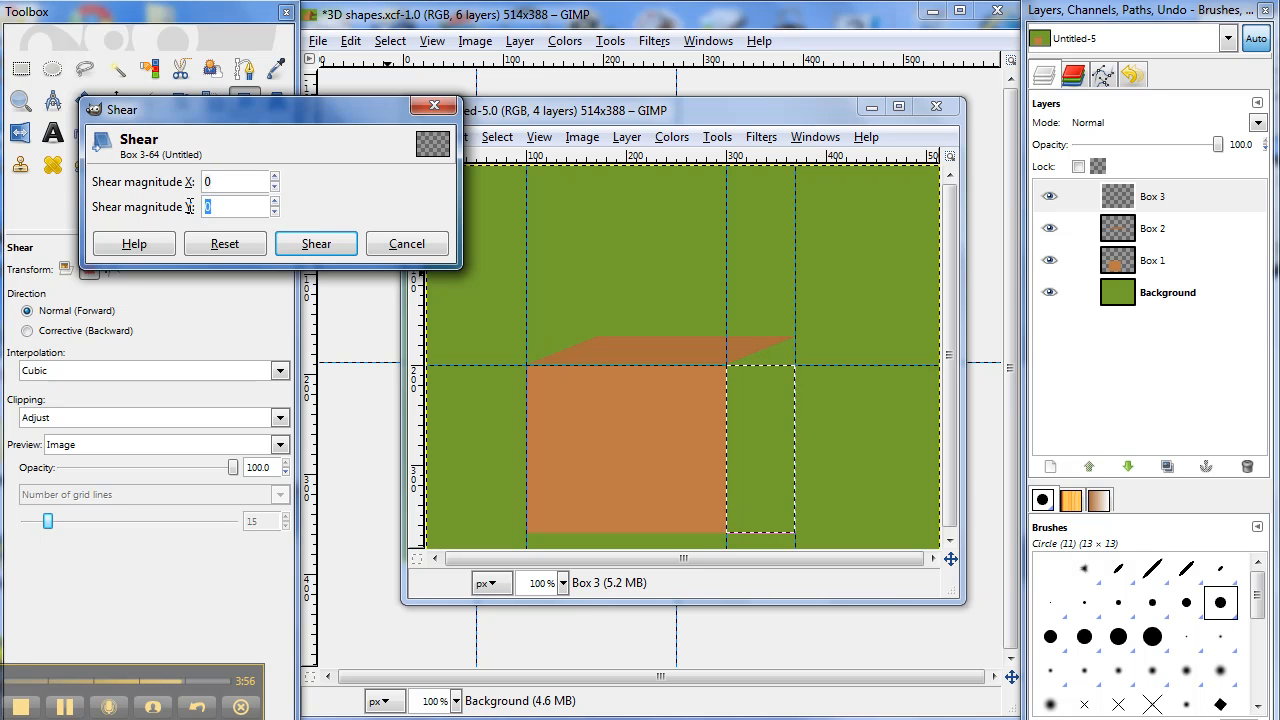
text(-)
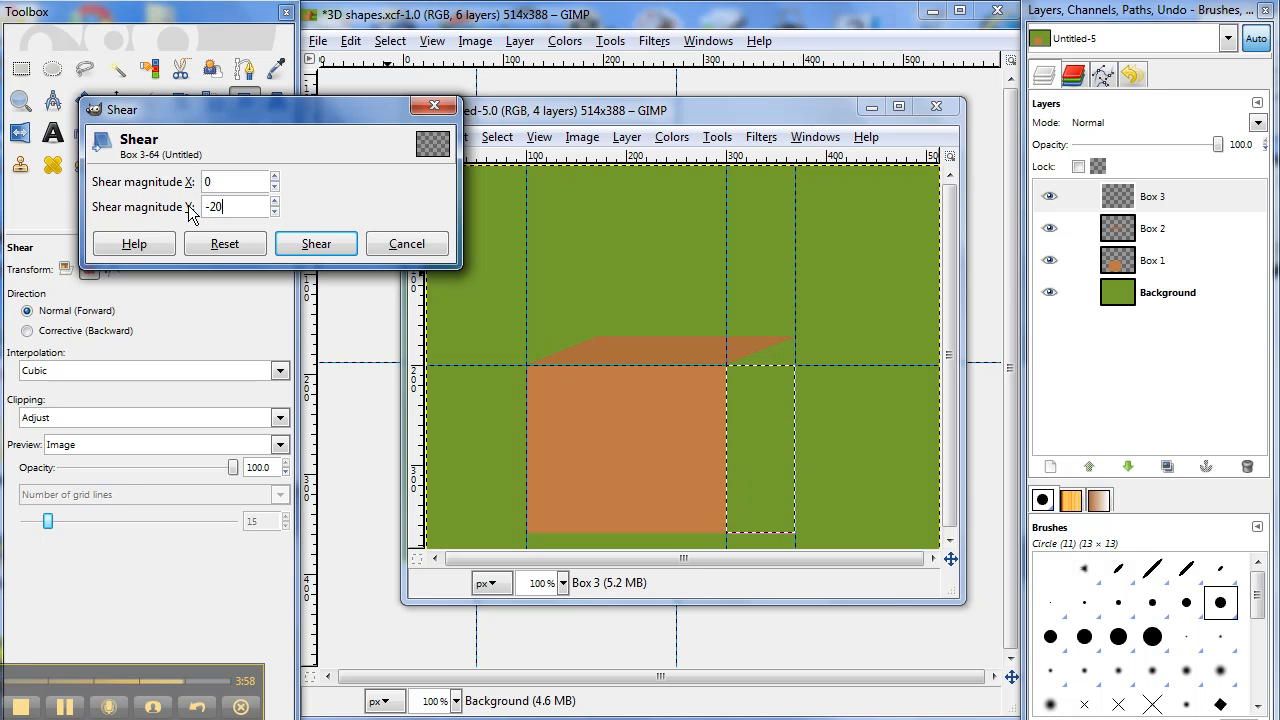
text(20)
click(312, 244)
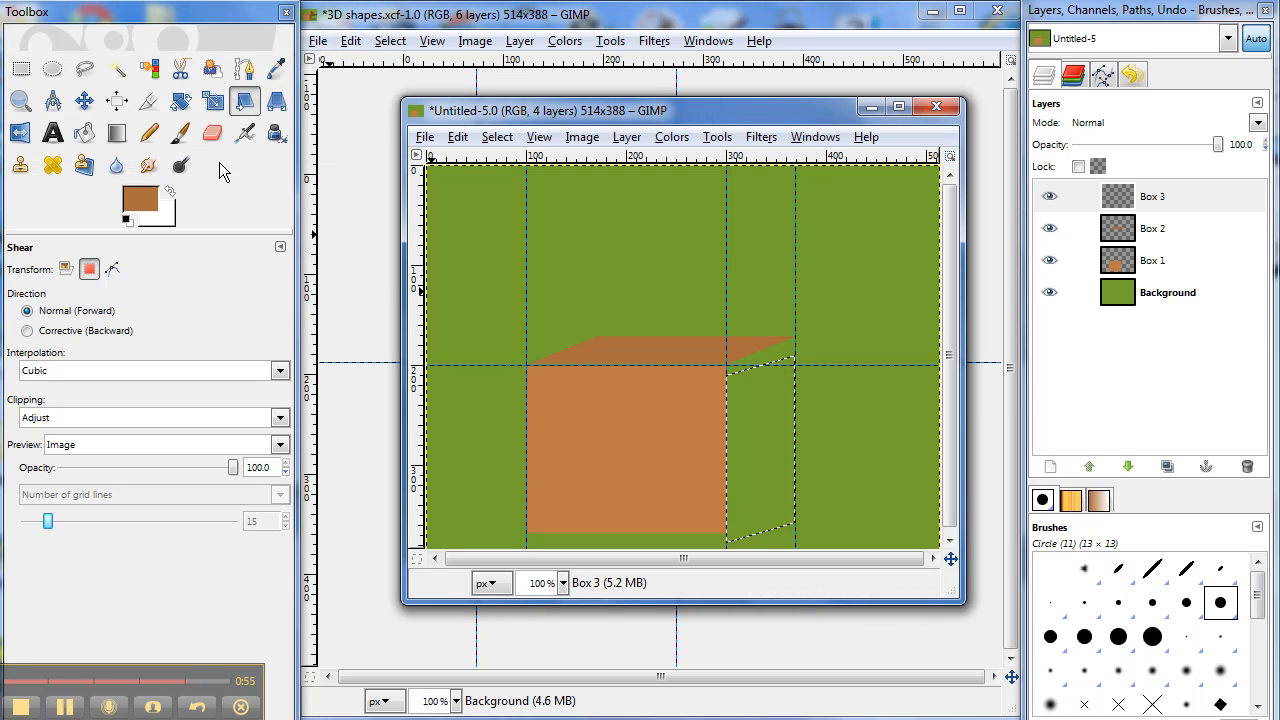
Shear the side selection by a further Y magnitude of -3 and move its outline up to meet the front face's upper right corner
click(776, 380)
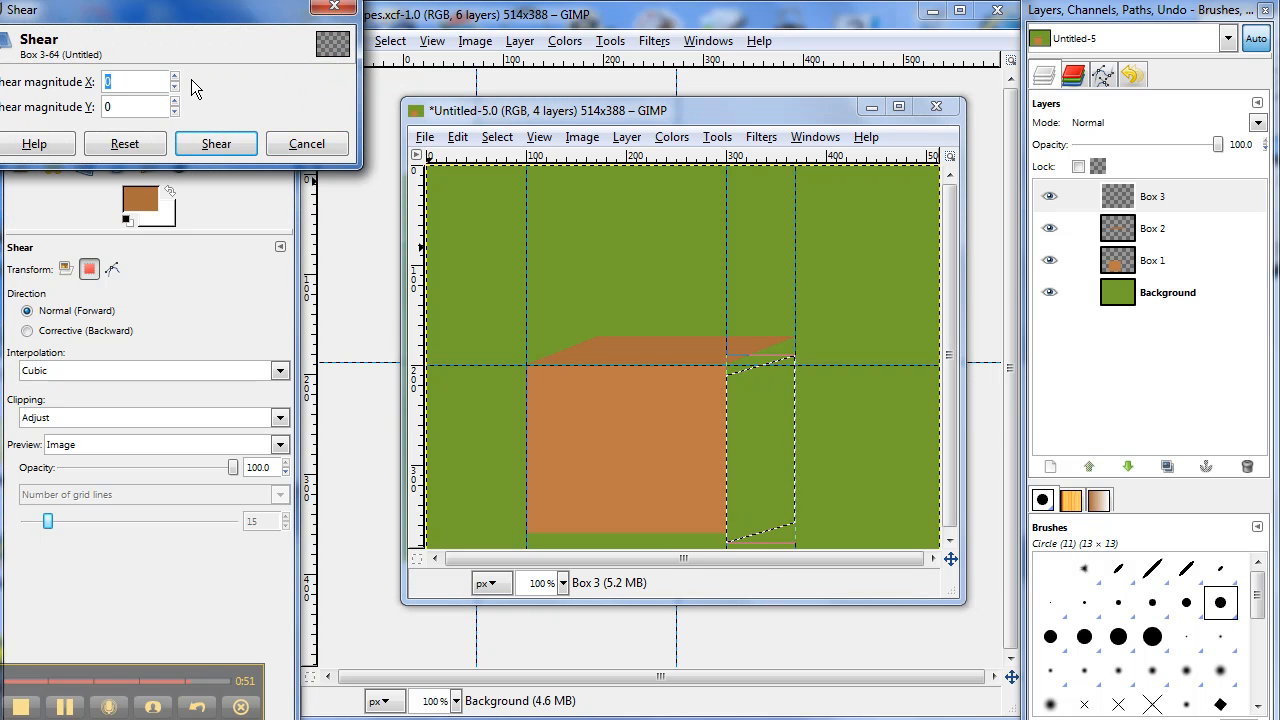
click(174, 112)
click(174, 112)
click(174, 112)
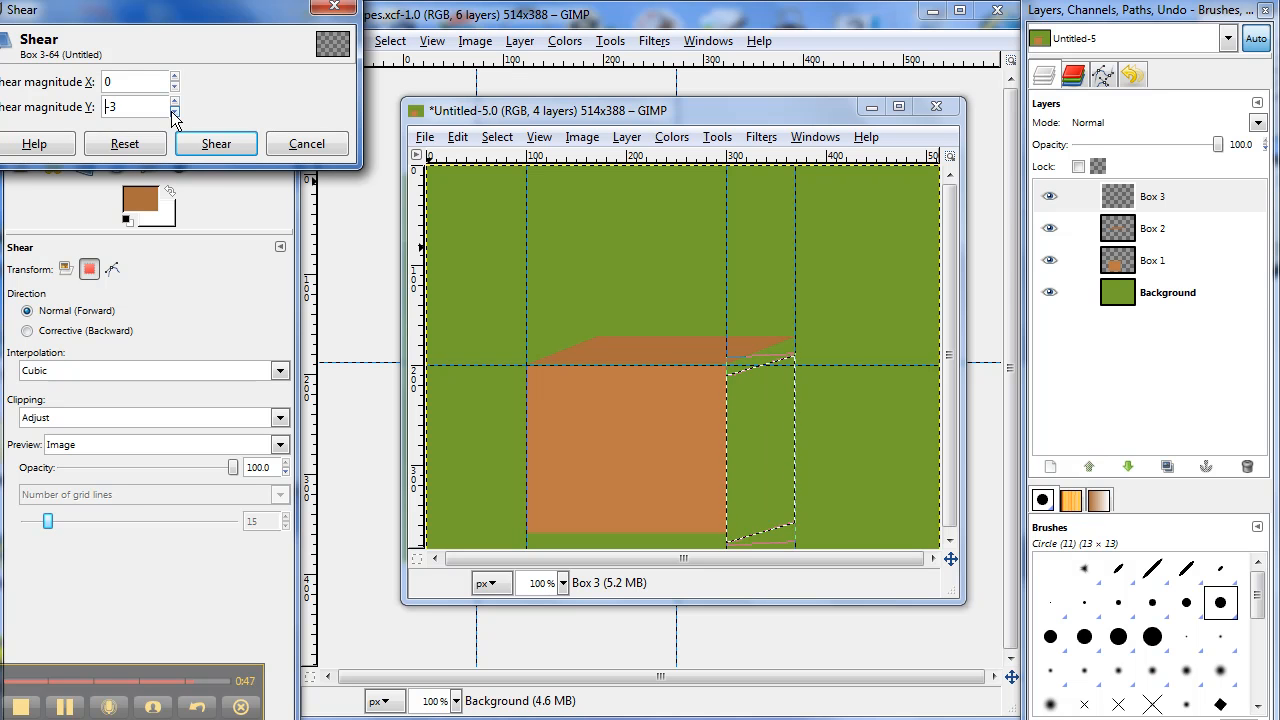
click(214, 144)
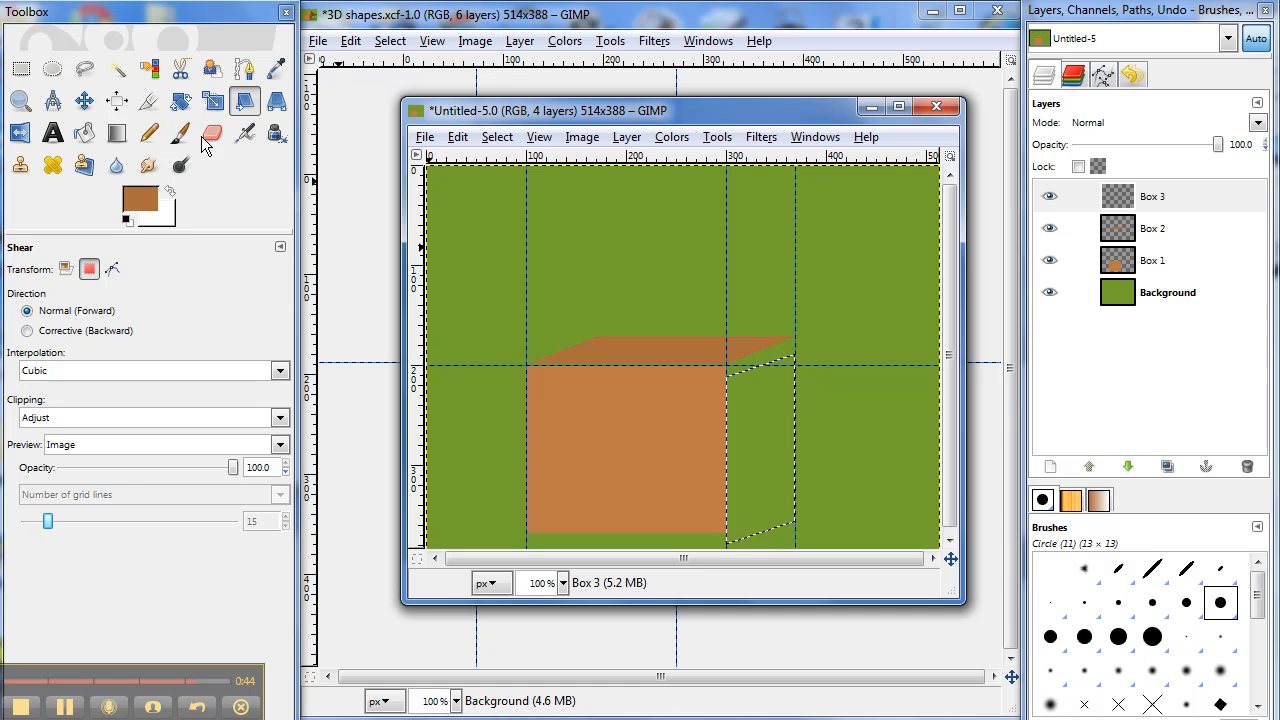
click(85, 103)
drag(758, 397, 758, 385)
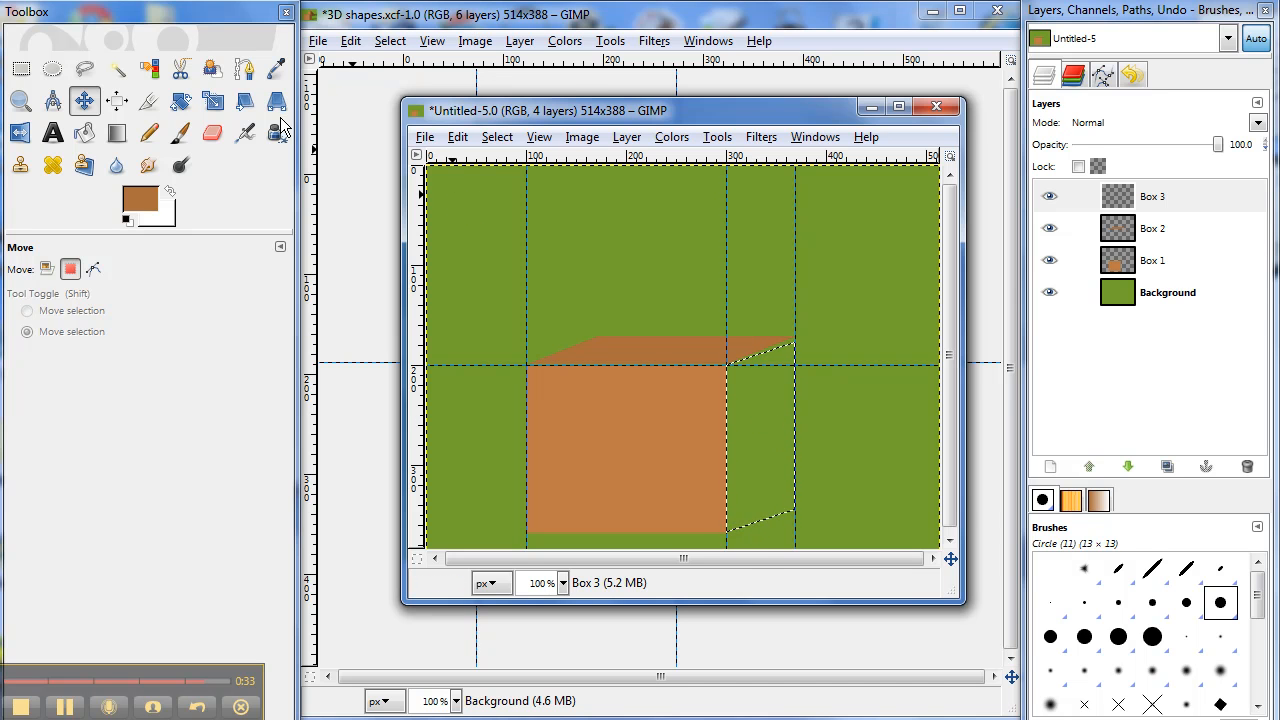
Shear the side selection slightly more with a small negative Y magnitude to follow the slanted edge of the top face
click(244, 101)
click(768, 390)
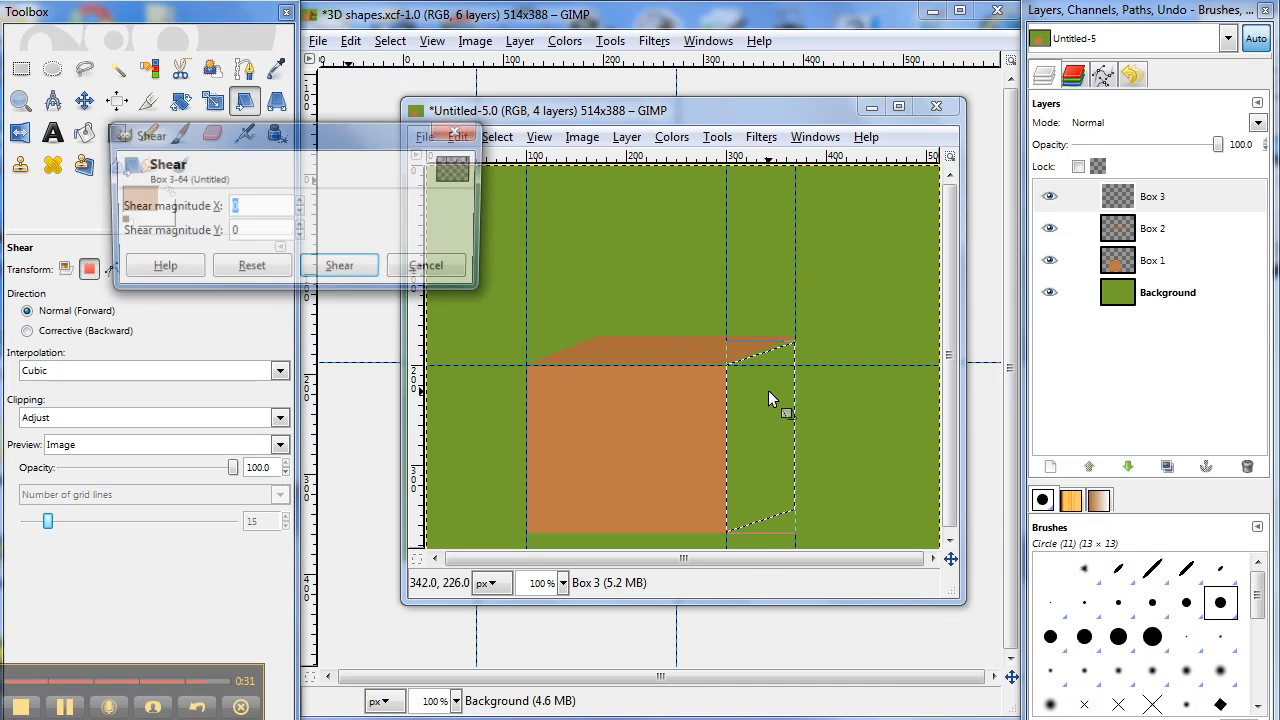
click(298, 236)
click(298, 236)
click(298, 236)
click(298, 236)
click(338, 267)
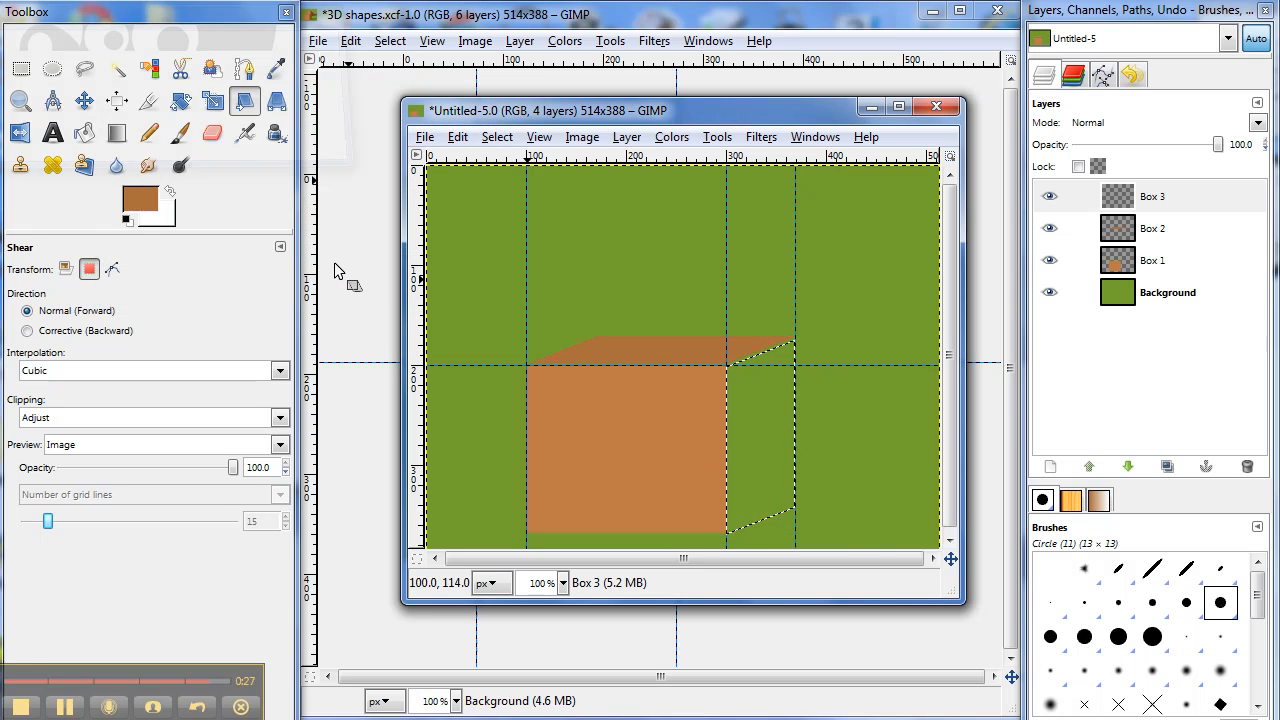
Fill the sheared side selection with dark brown 764c2a on the Box 3 layer
click(147, 196)
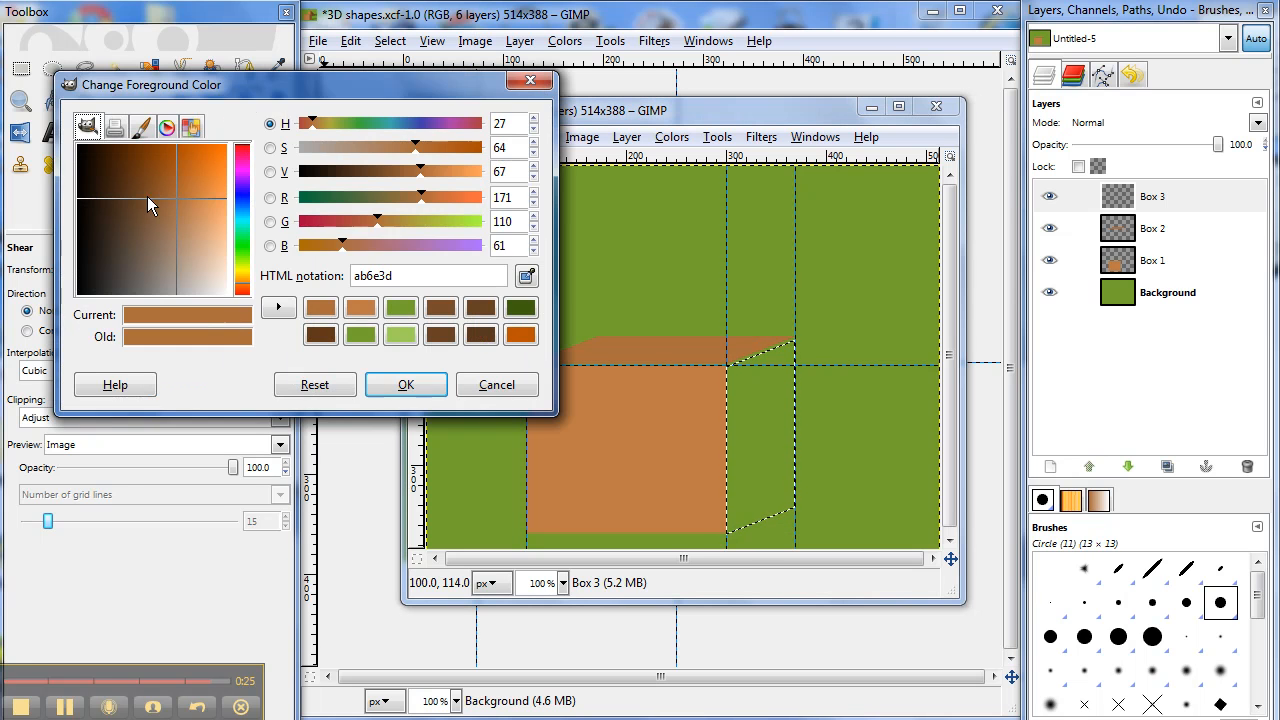
click(437, 313)
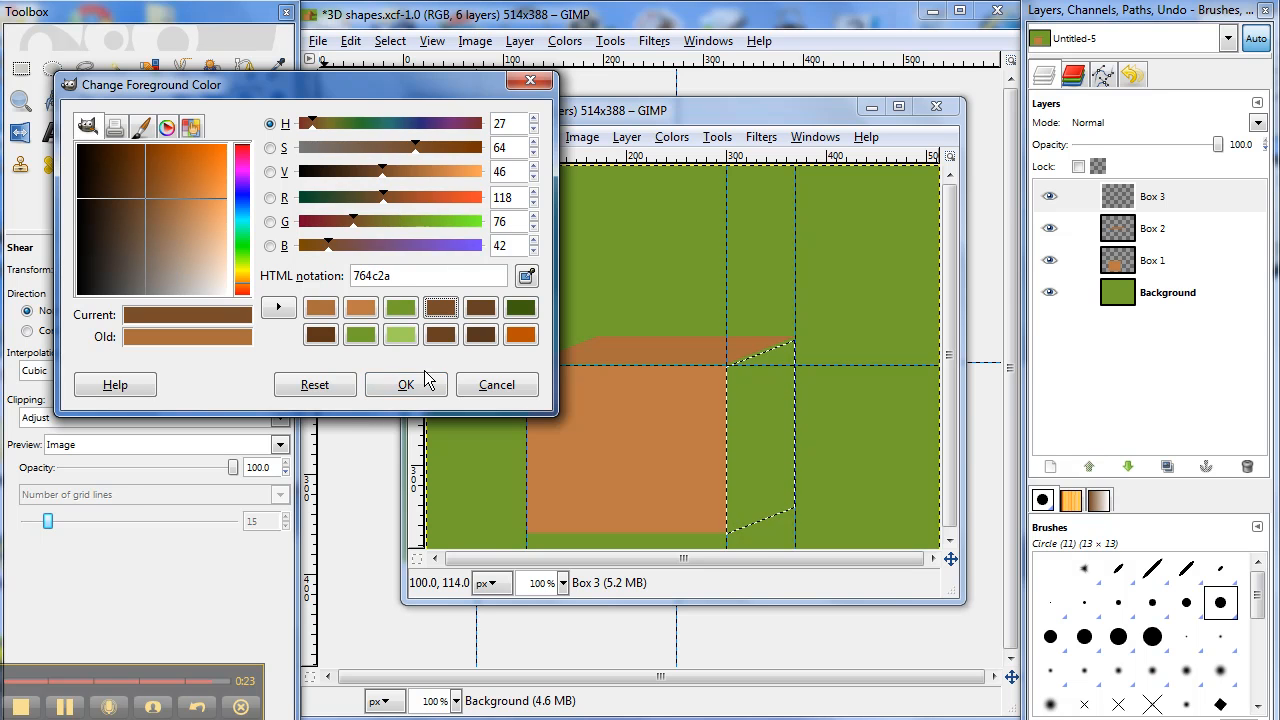
click(420, 386)
click(84, 133)
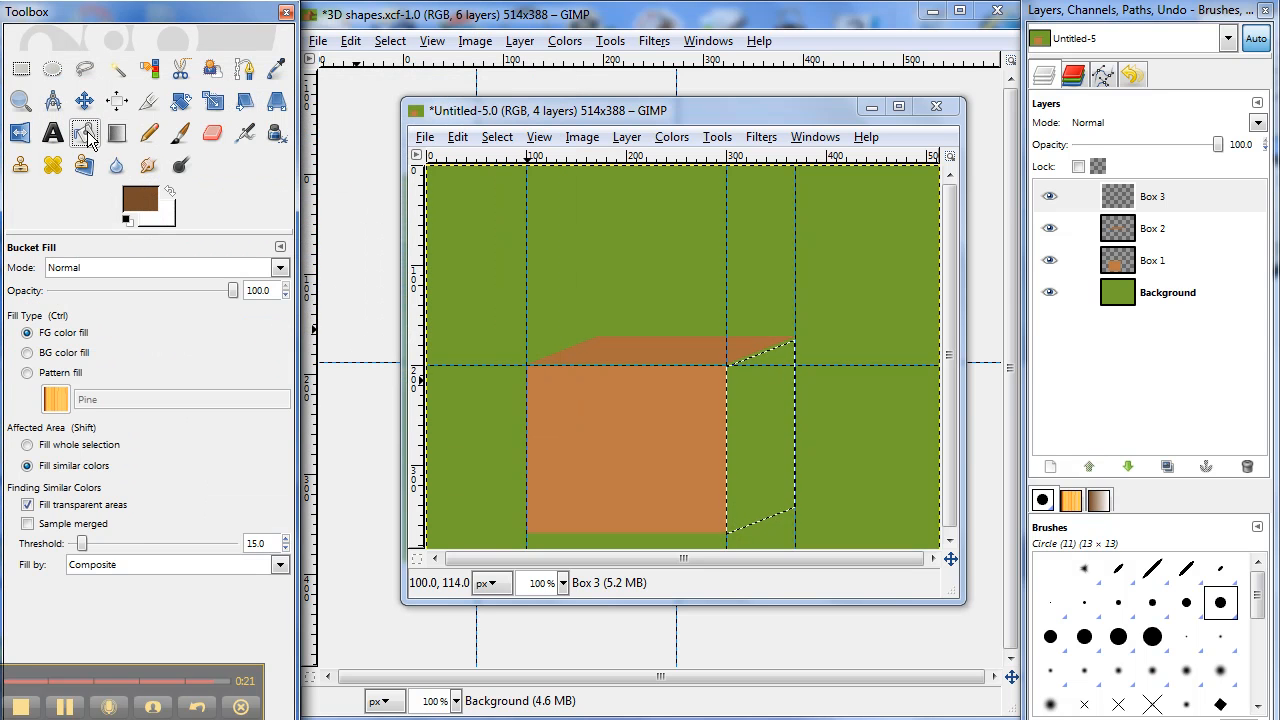
click(778, 387)
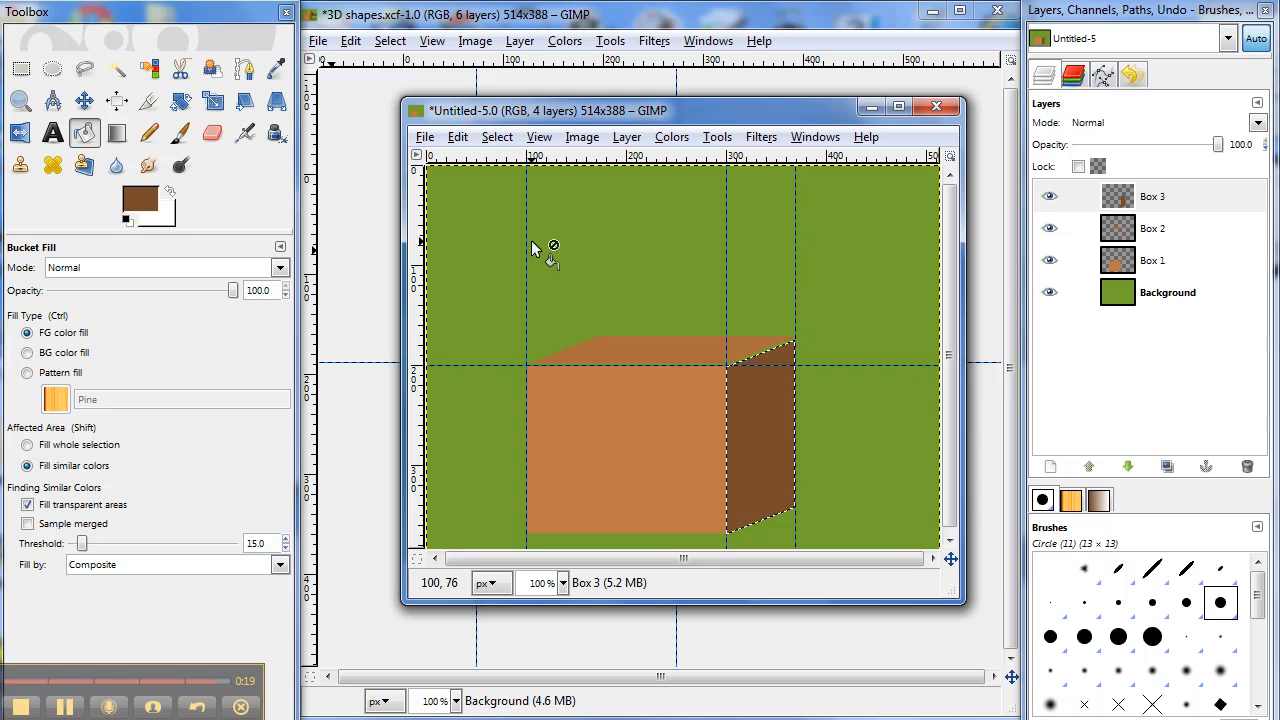
Nudge the active Box 3 layer slightly so the dark side face meets the top and front faces, and clear the selection
click(84, 100)
click(70, 268)
click(47, 268)
drag(743, 391, 745, 388)
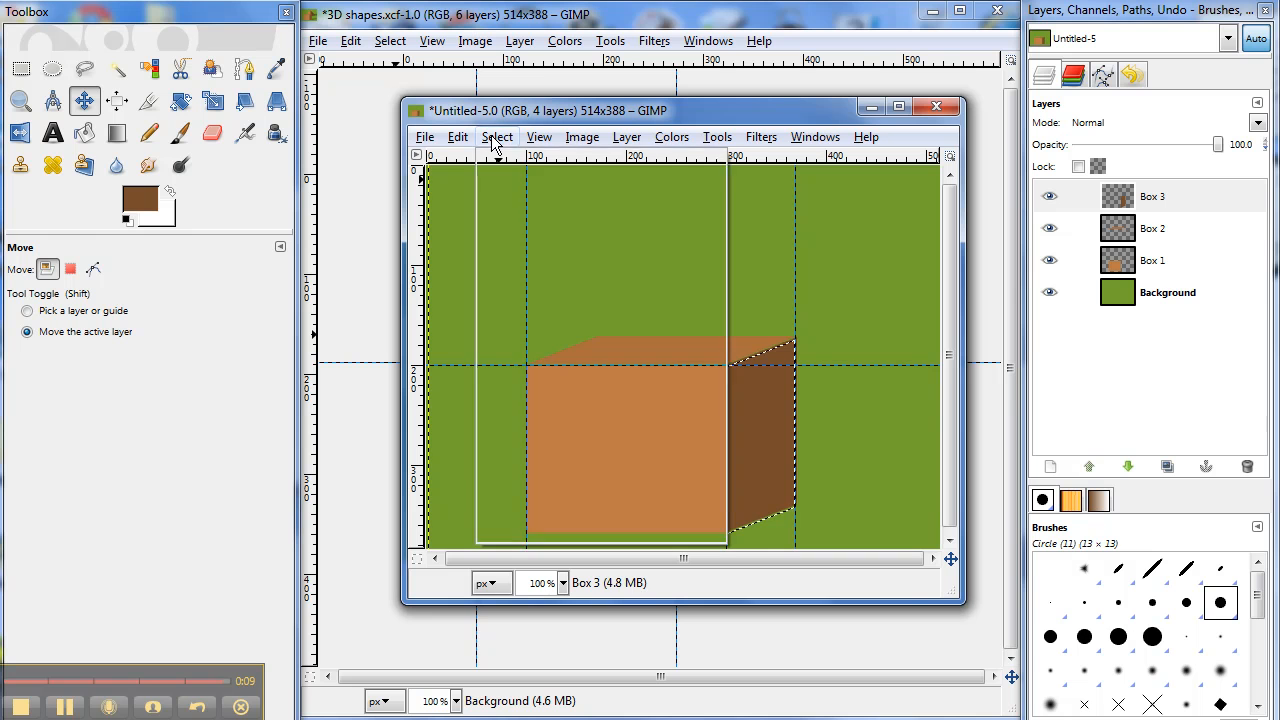
click(495, 140)
click(515, 186)
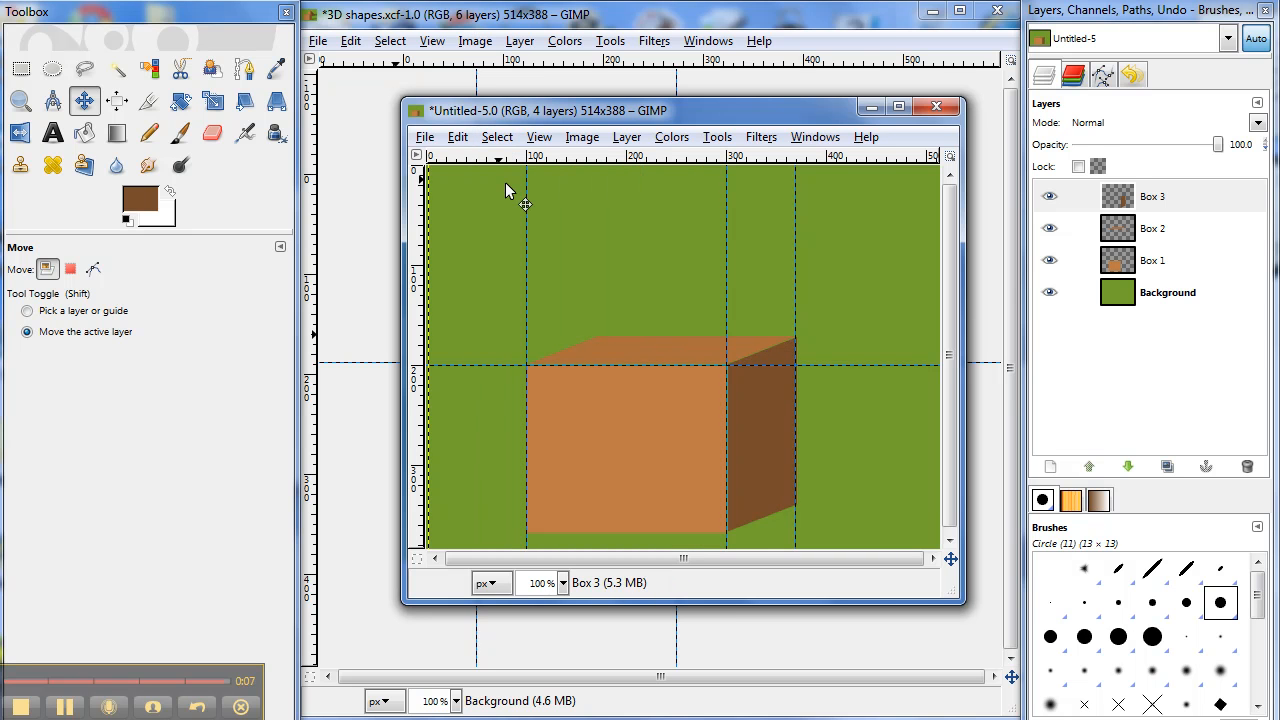